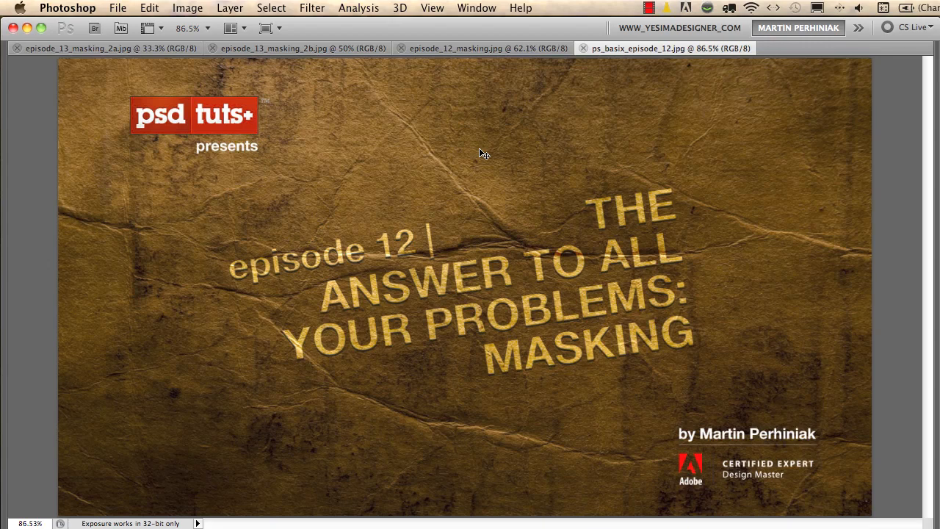
# Close the episode title image and show the hidden tools and panels around the panorama image
pyautogui.press('super+w')
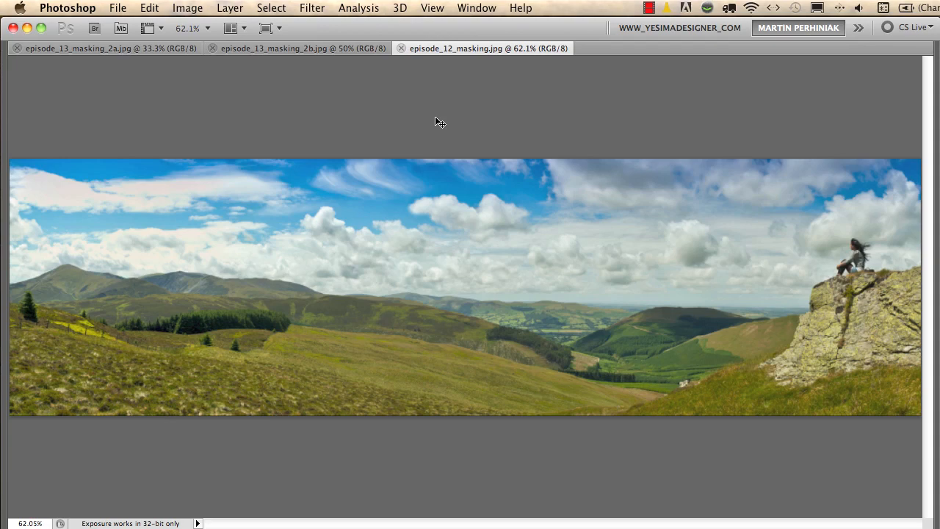
pyautogui.press('Tab')
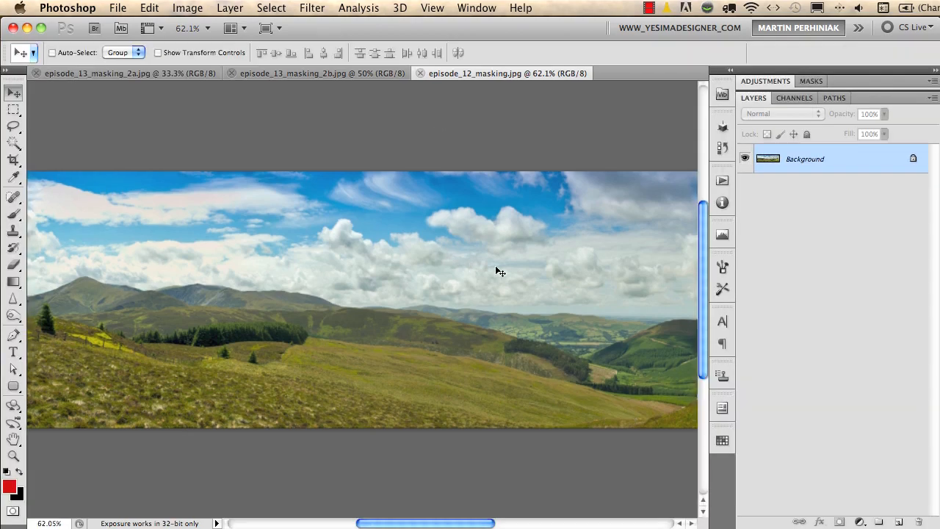
pyautogui.hscroll(5, 470, 254)
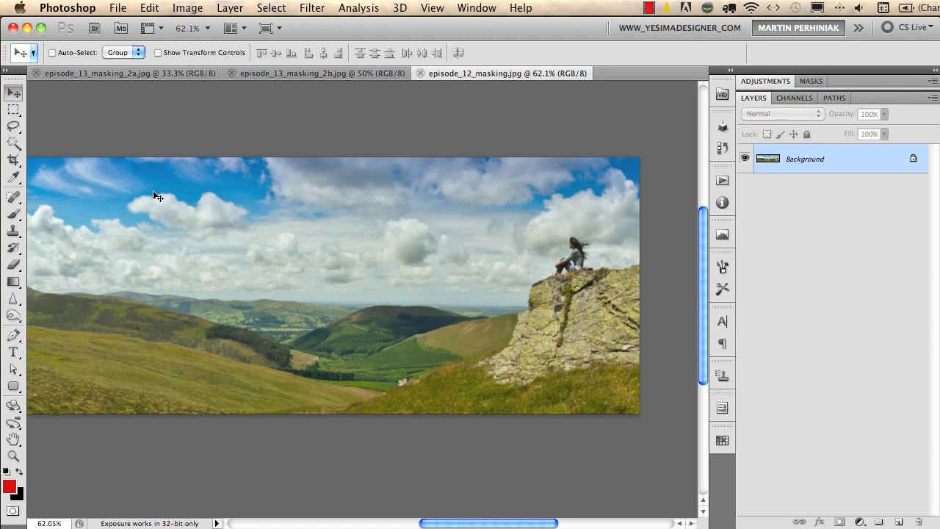
# Select a rectangle around the woman and the rock with the Rectangular Marquee and add a pixel mask from it
pyautogui.click(12, 110)
pyautogui.moveTo(412, 201); pyautogui.dragTo(445, 231)
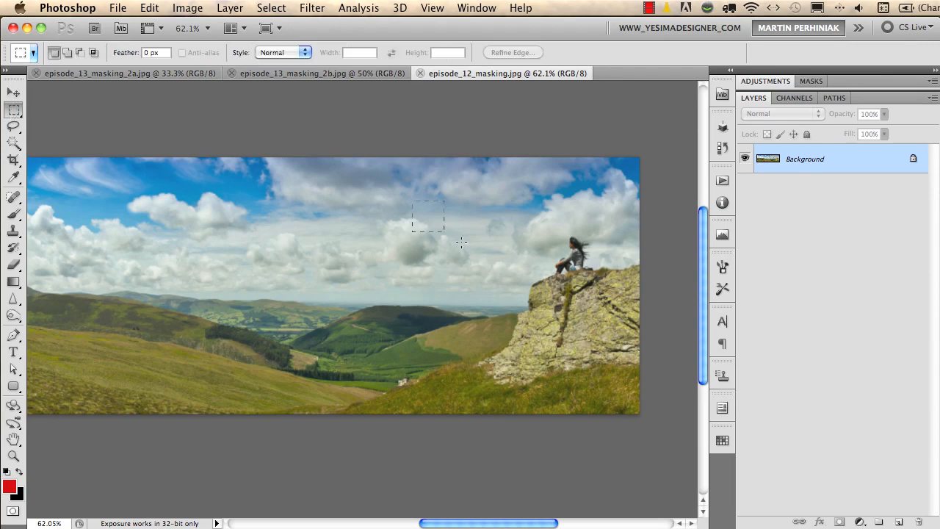
pyautogui.moveTo(609, 363); pyautogui.dragTo(619, 398)
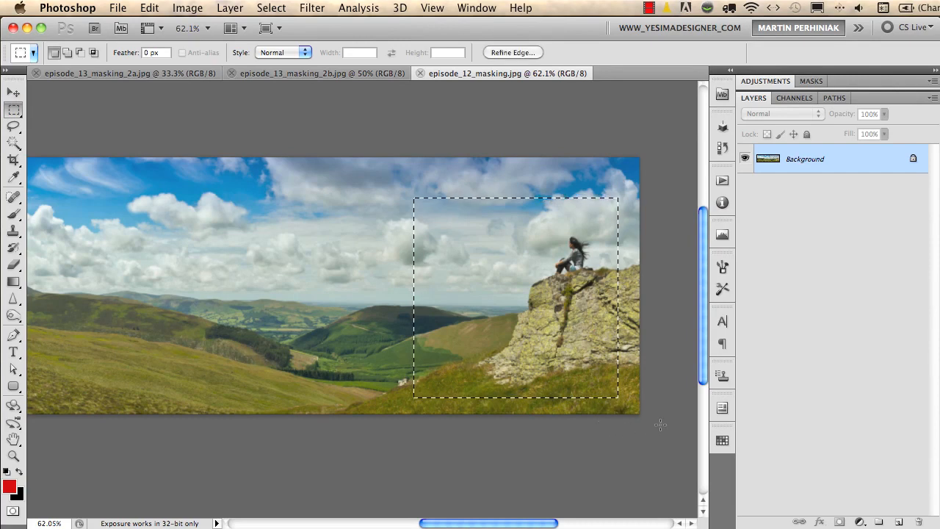
pyautogui.click(811, 82)
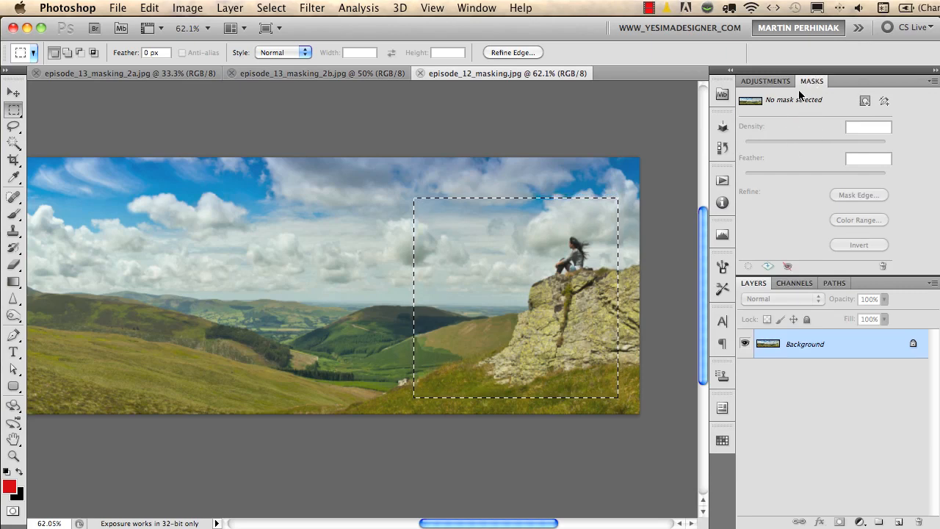
pyautogui.click(865, 102)
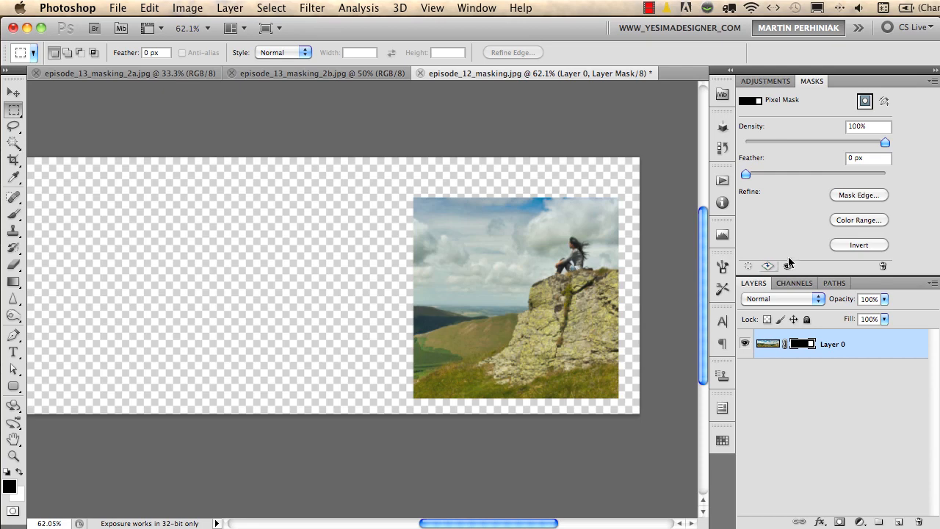
# Invert the pixel mask, invert it back, and lower the mask density to 21%
pyautogui.click(853, 245)
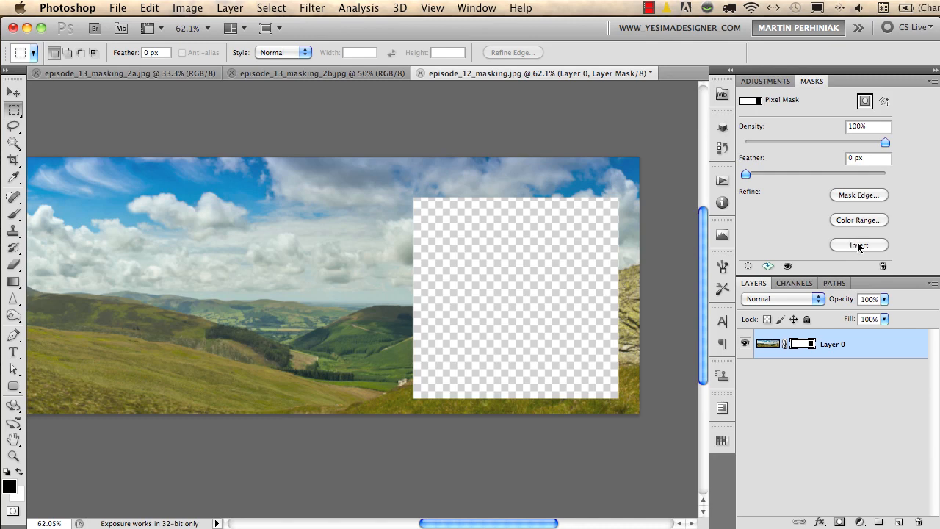
pyautogui.click(848, 245)
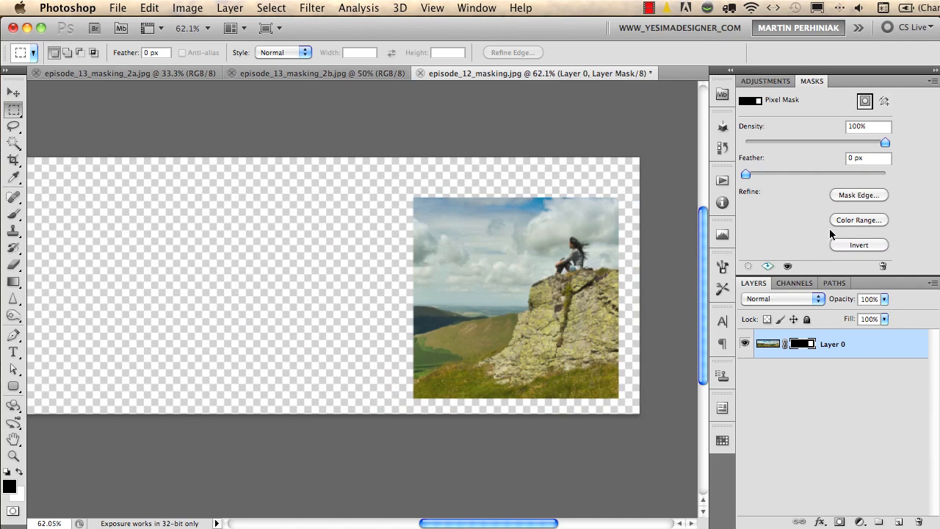
pyautogui.moveTo(885, 144); pyautogui.dragTo(861, 143)
pyautogui.moveTo(796, 138); pyautogui.dragTo(774, 144)
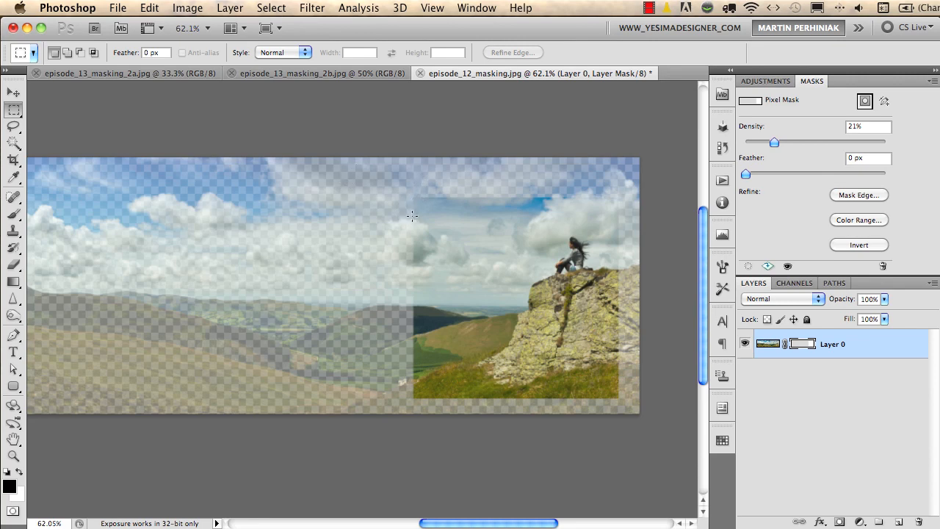
# Add a new layer filled with black and place it beneath the masked panorama layer
pyautogui.click(898, 521)
pyautogui.press('d')
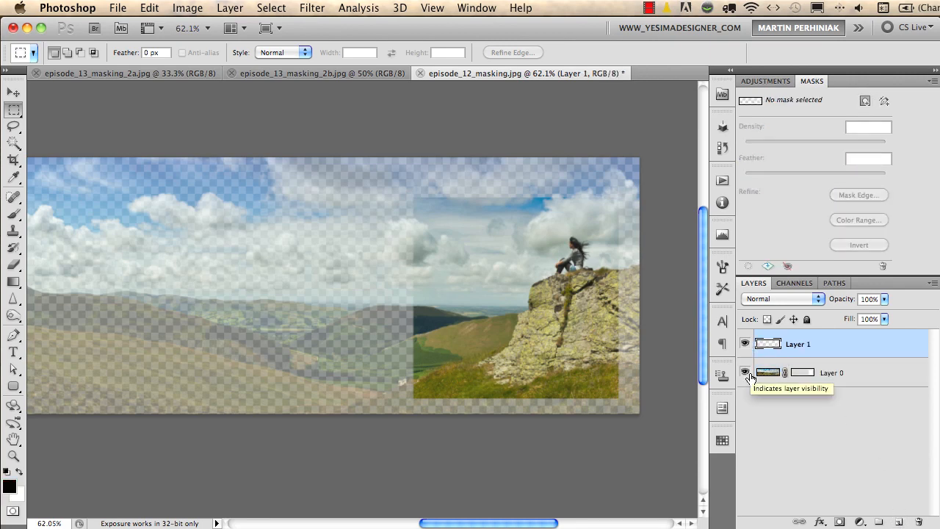
pyautogui.hotkey('alt', 'BackSpace')
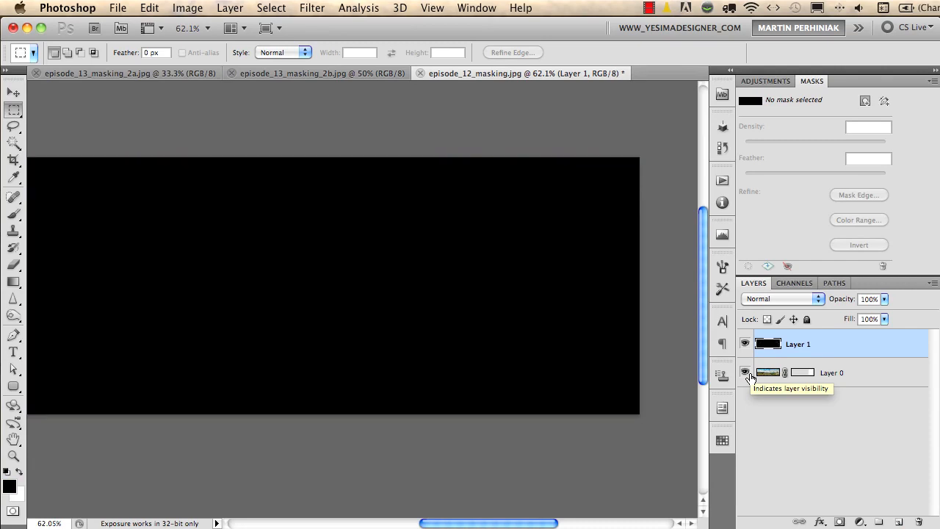
pyautogui.moveTo(817, 346); pyautogui.dragTo(814, 387)
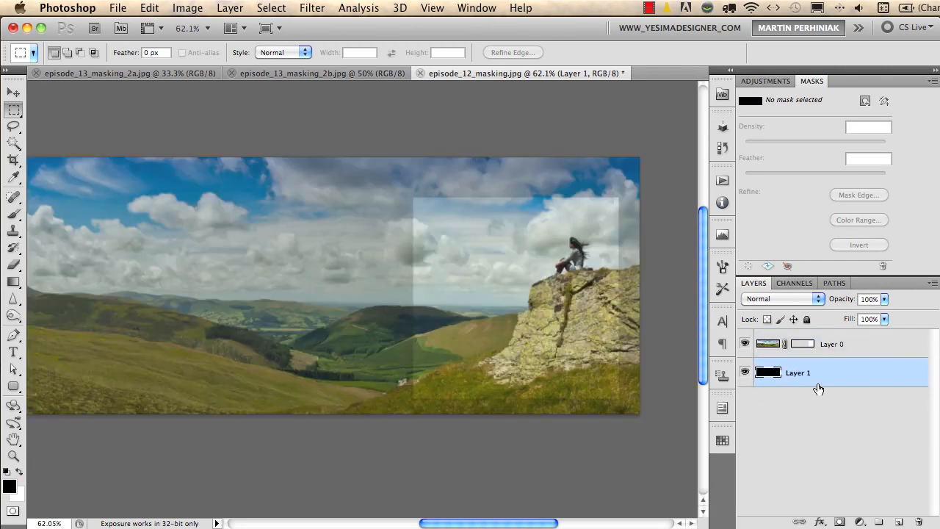
# Raise the density of Layer 0's mask to 62% and finally to 100%
pyautogui.click(802, 344)
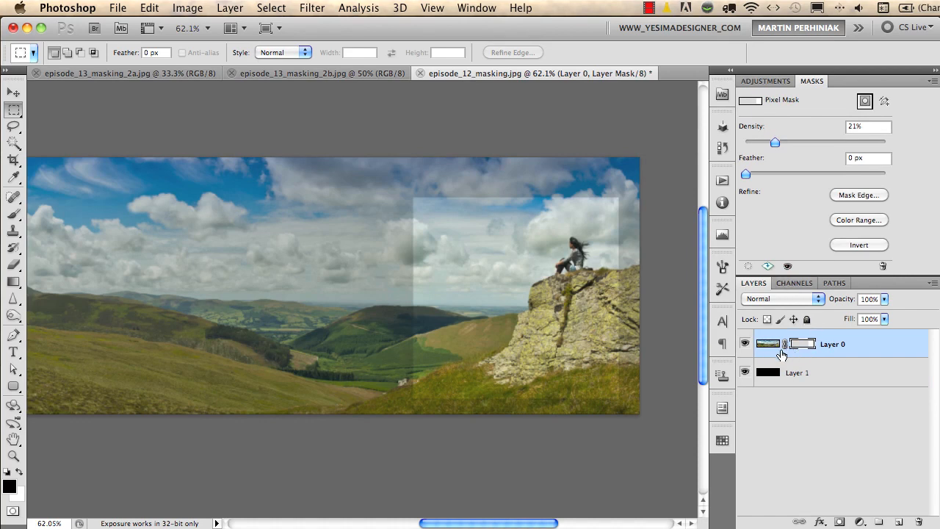
pyautogui.moveTo(773, 140); pyautogui.dragTo(834, 141)
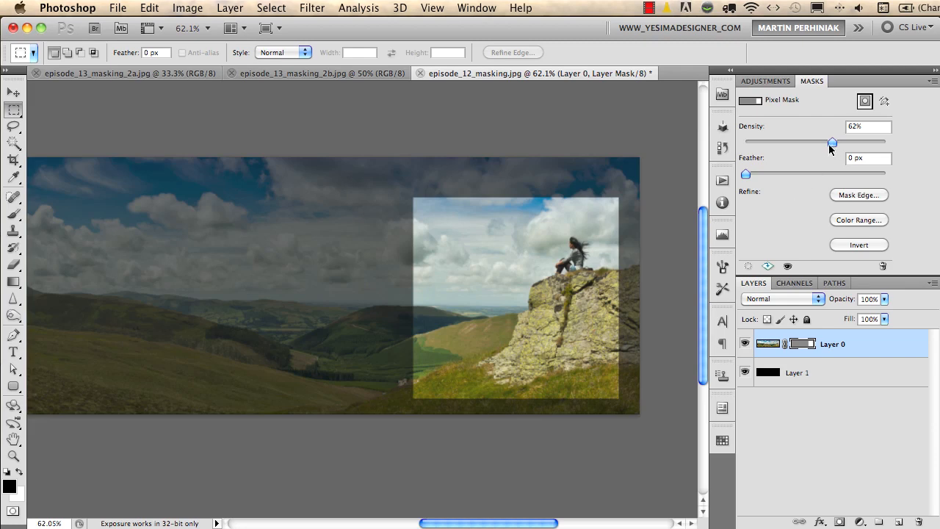
pyautogui.moveTo(833, 142); pyautogui.dragTo(885, 142)
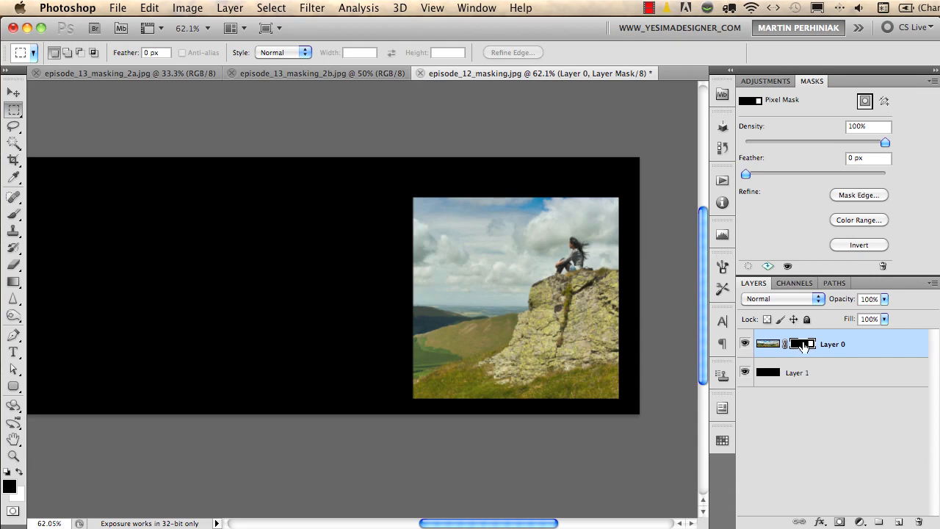
# Compare the image with Layer 0's mask disabled and enabled, and view the mask on its own before returning to the image
pyautogui.keyDown('shift'); pyautogui.click(799, 346); pyautogui.keyUp('shift')
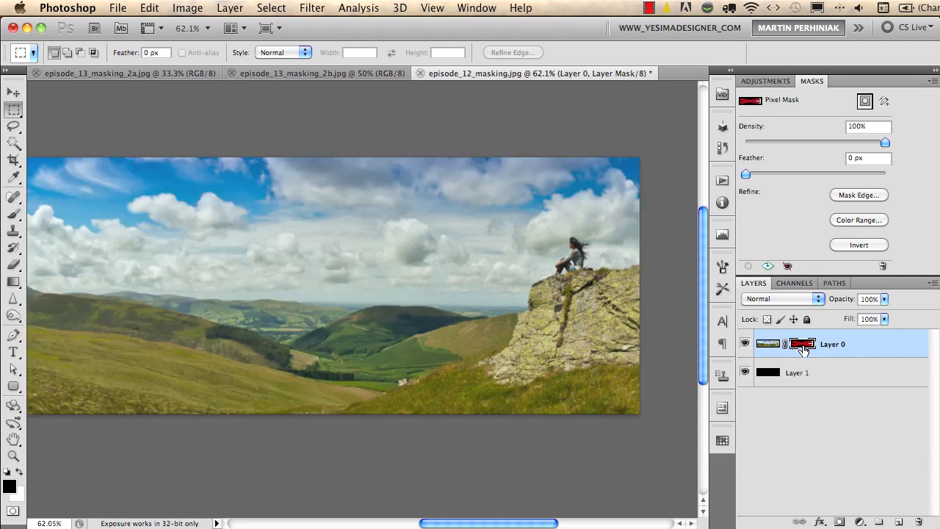
pyautogui.keyDown('shift'); pyautogui.click(803, 351); pyautogui.keyUp('shift')
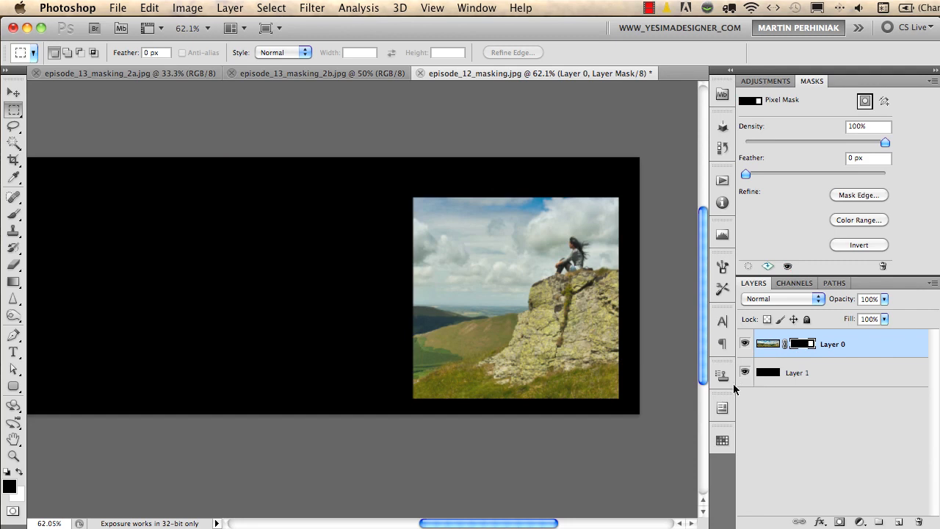
pyautogui.keyDown('alt'); pyautogui.click(800, 345); pyautogui.keyUp('alt')
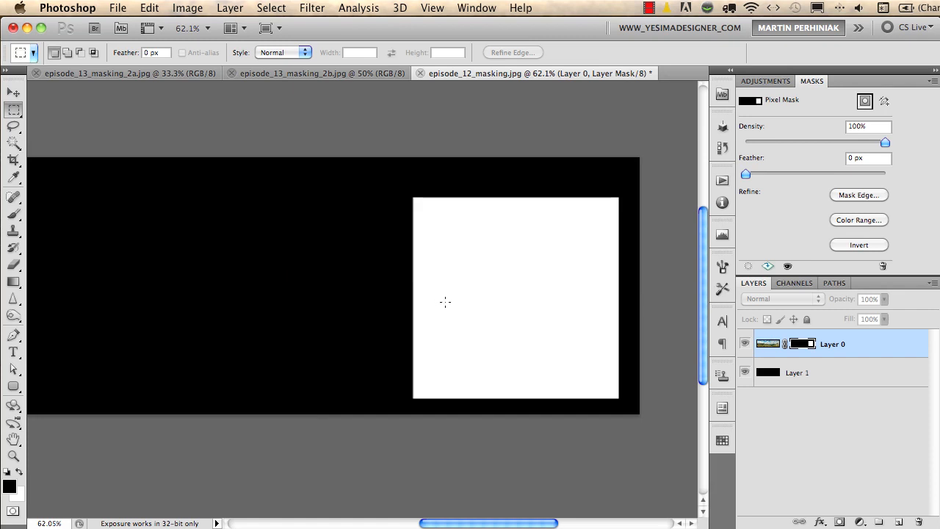
pyautogui.click(793, 348)
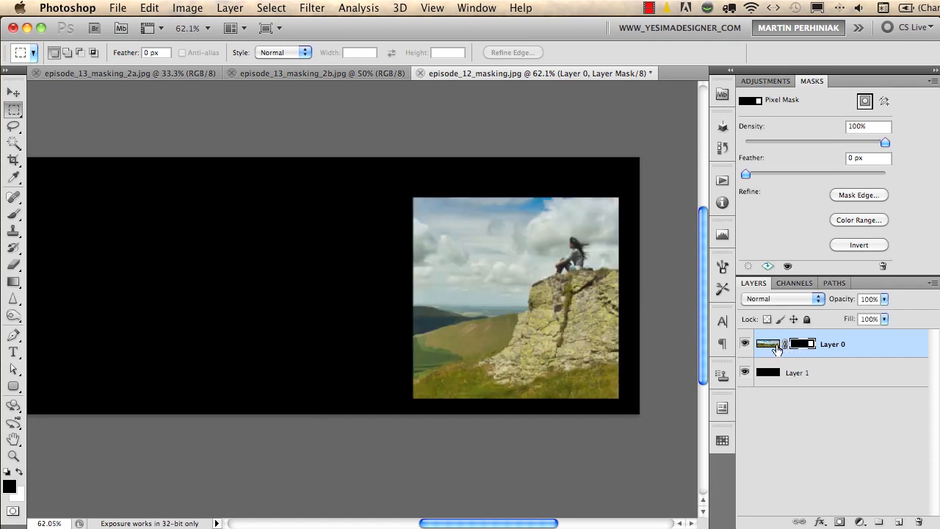
# Paint black on Layer 0's mask with a soft 64 px brush to hide the left part of the visible rectangle
pyautogui.moveTo(470, 286); pyautogui.dragTo(491, 308)
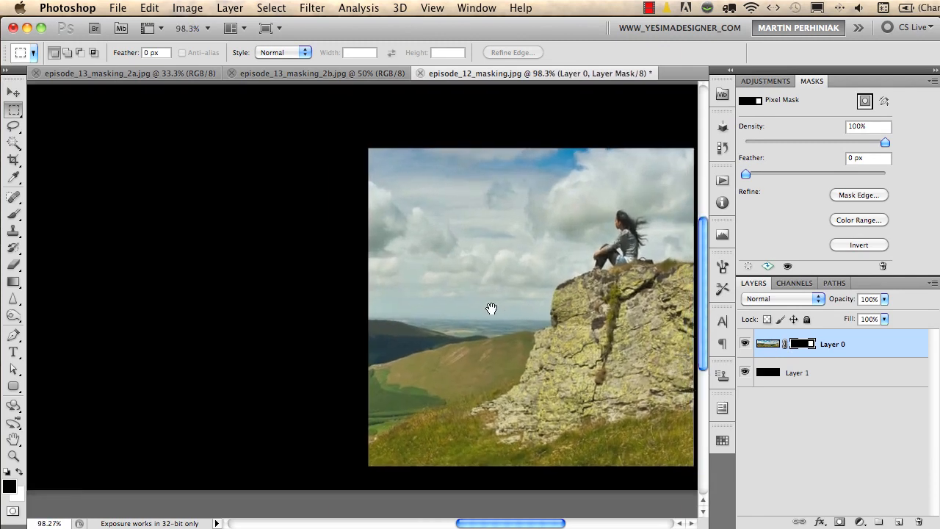
pyautogui.click(13, 214)
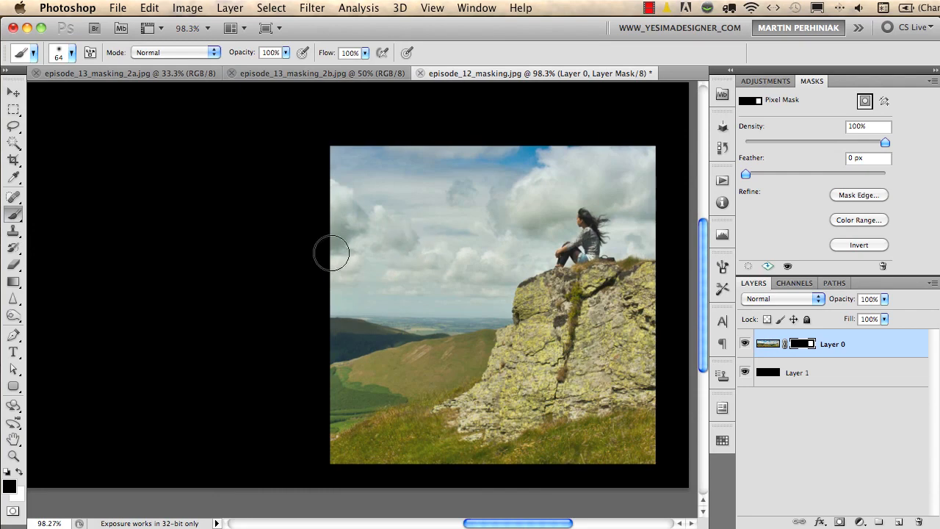
pyautogui.moveTo(321, 230)
pyautogui.mouseDown()
pyautogui.moveTo(478, 163)
pyautogui.moveTo(405, 212)
pyautogui.moveTo(378, 262)
pyautogui.moveTo(400, 308)
pyautogui.moveTo(269, 397)
pyautogui.moveTo(330, 369)
pyautogui.moveTo(340, 447)
pyautogui.moveTo(450, 408)
pyautogui.mouseUp()
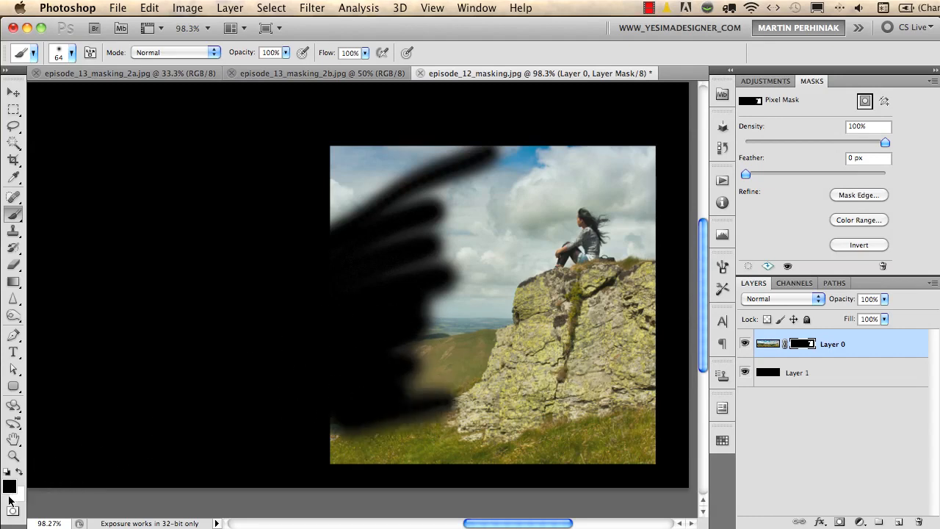
# Paint white on the mask to reveal sky and hills beyond the rectangle's left edge, and black to hide part of the hills again
pyautogui.press('x')
pyautogui.moveTo(329, 233)
pyautogui.mouseDown()
pyautogui.moveTo(453, 172)
pyautogui.moveTo(409, 174)
pyautogui.moveTo(272, 233)
pyautogui.moveTo(335, 264)
pyautogui.moveTo(434, 268)
pyautogui.moveTo(399, 342)
pyautogui.moveTo(415, 414)
pyautogui.moveTo(404, 420)
pyautogui.mouseUp()
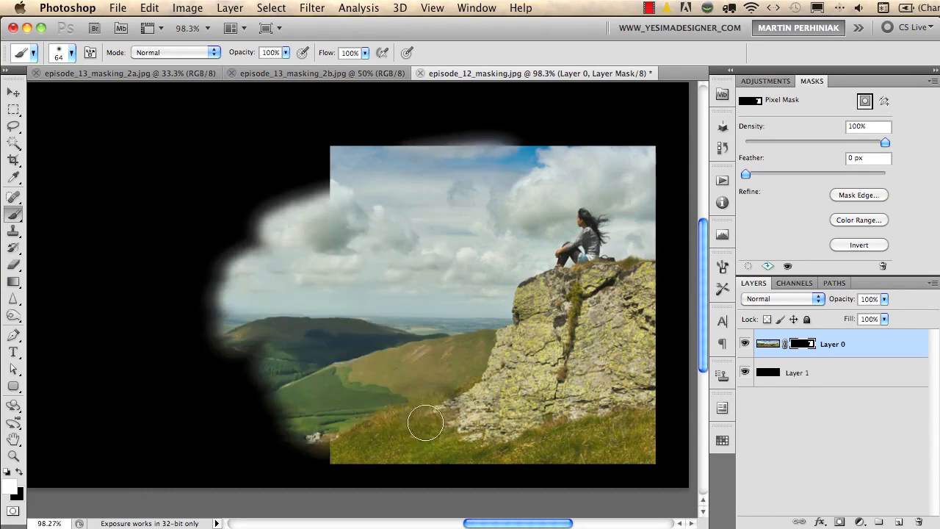
pyautogui.moveTo(311, 206)
pyautogui.mouseDown()
pyautogui.moveTo(129, 248)
pyautogui.moveTo(258, 250)
pyautogui.moveTo(203, 325)
pyautogui.moveTo(249, 378)
pyautogui.moveTo(486, 415)
pyautogui.mouseUp()
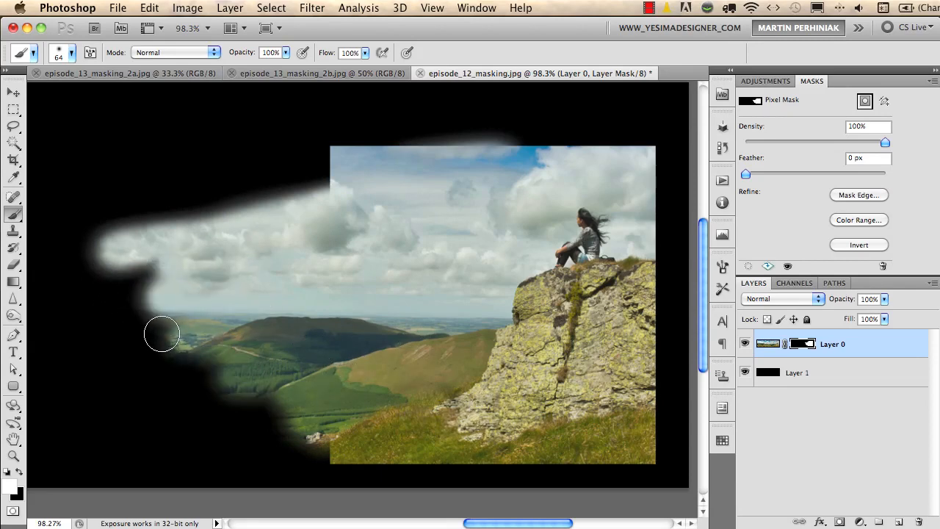
pyautogui.press('x')
pyautogui.moveTo(163, 336)
pyautogui.mouseDown()
pyautogui.moveTo(400, 308)
pyautogui.moveTo(197, 349)
pyautogui.moveTo(181, 370)
pyautogui.moveTo(293, 396)
pyautogui.mouseUp()
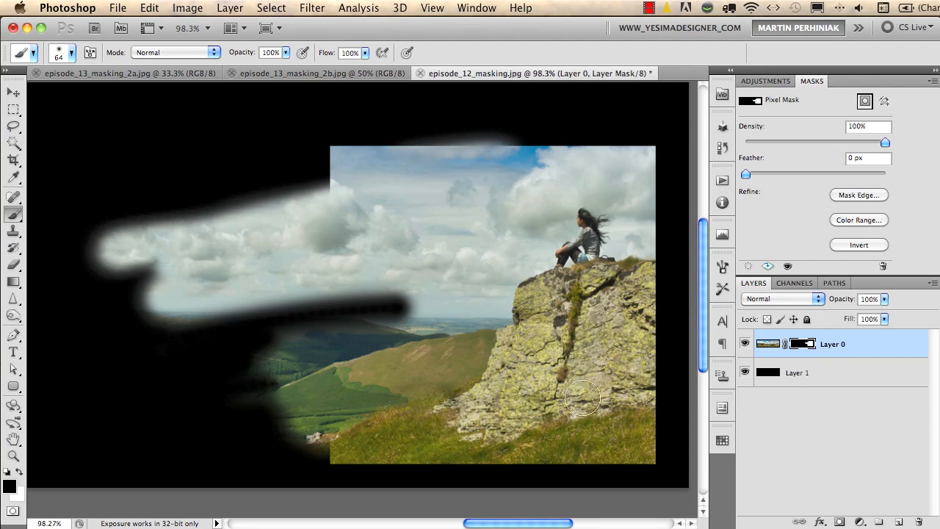
# Delete the layer mask from Layer 0
pyautogui.rightClick(803, 345)
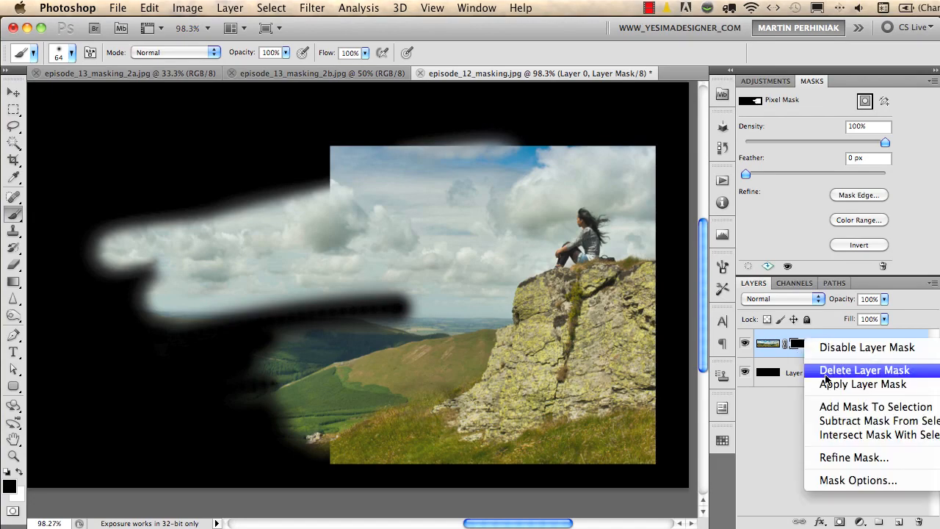
pyautogui.click(826, 371)
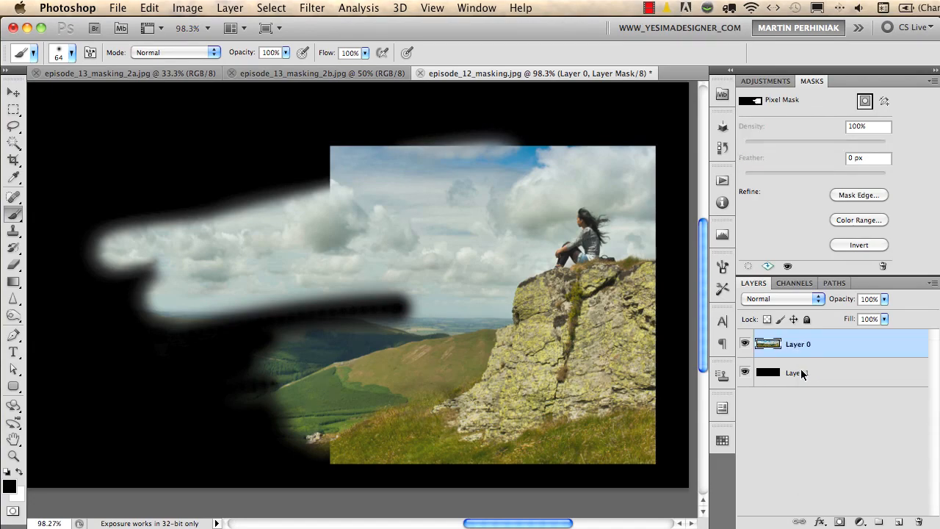
# Add a Black & White adjustment layer limited to a wide rectangular selection around the valley, the rock and the woman
pyautogui.press('m')
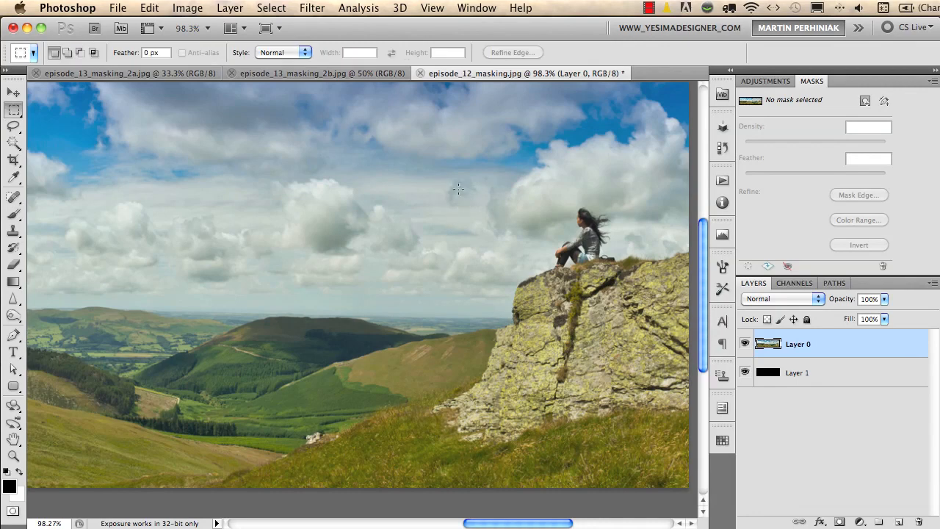
pyautogui.moveTo(189, 166); pyautogui.dragTo(617, 380)
pyautogui.moveTo(641, 451); pyautogui.dragTo(640, 452)
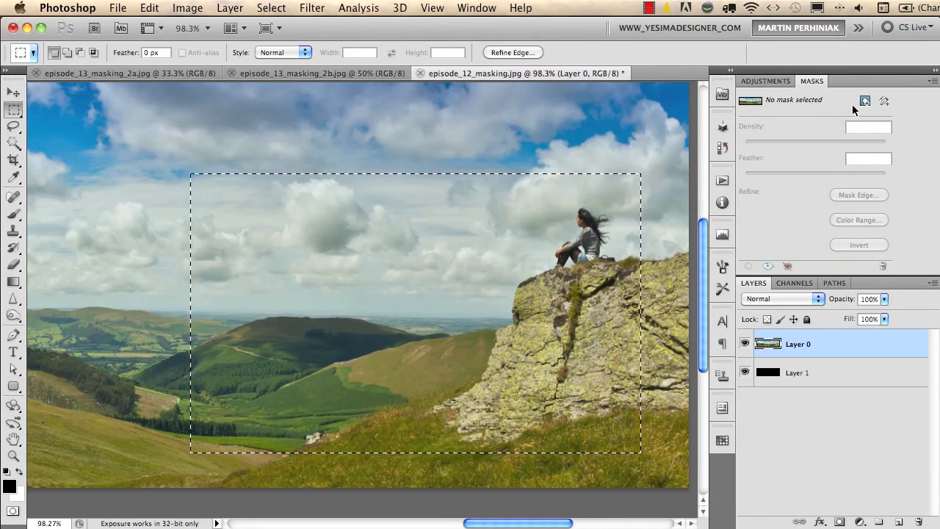
pyautogui.click(758, 80)
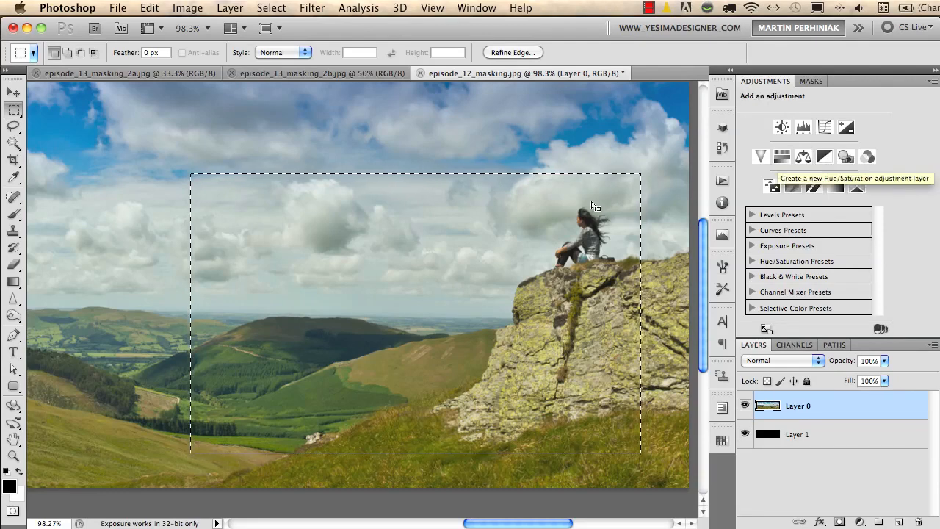
pyautogui.click(825, 158)
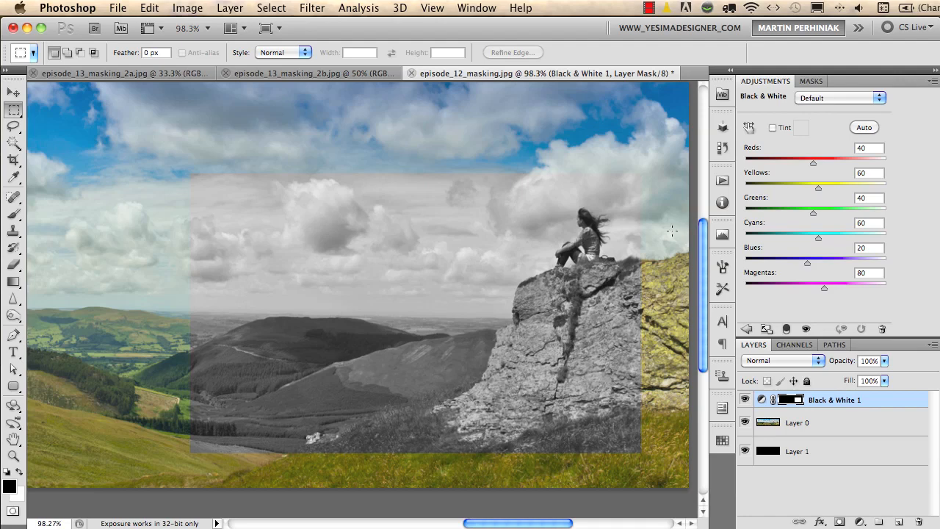
# Invert the Black & White layer's mask so only the area outside the rectangle is desaturated
pyautogui.click(809, 82)
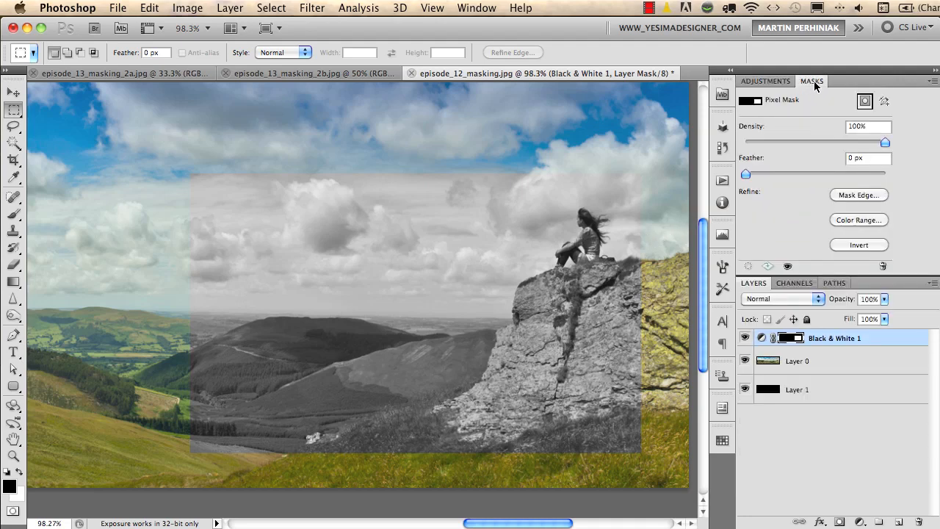
pyautogui.click(866, 244)
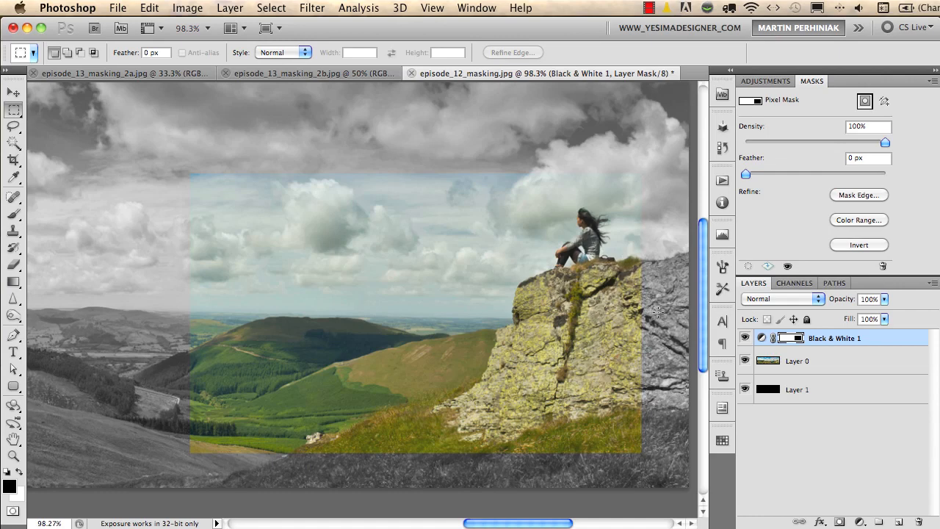
# Add a Stroke layer effect to the Black & White 1 adjustment layer
pyautogui.click(886, 340)
pyautogui.doubleClick(885, 340)
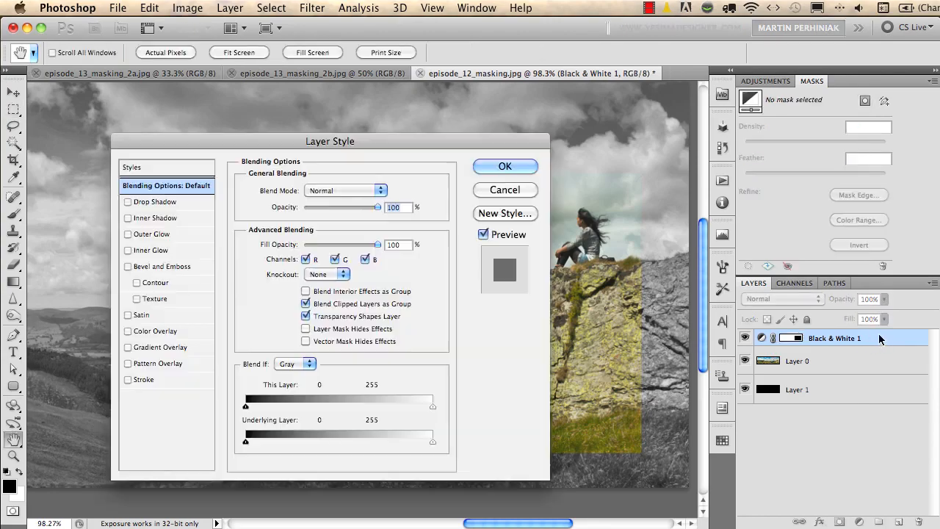
pyautogui.moveTo(413, 136); pyautogui.dragTo(752, 94)
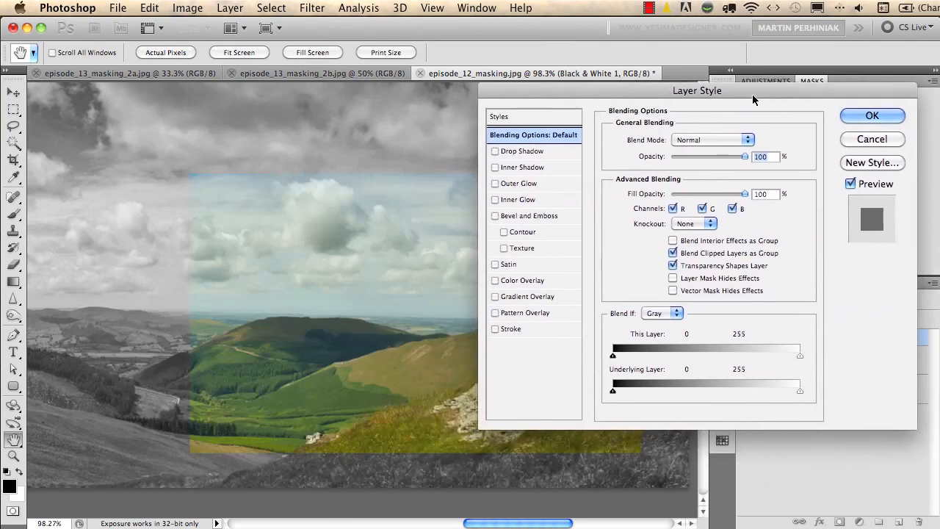
pyautogui.click(499, 329)
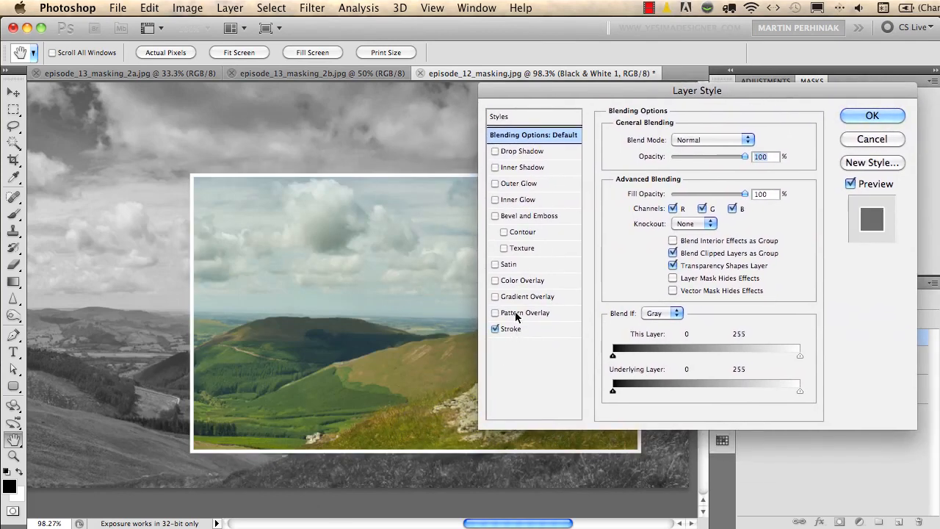
# Try a Drop Shadow on the Black & White 1 layer, then use an Inner Shadow effect instead
pyautogui.moveTo(597, 90); pyautogui.dragTo(578, 98)
pyautogui.click(477, 156)
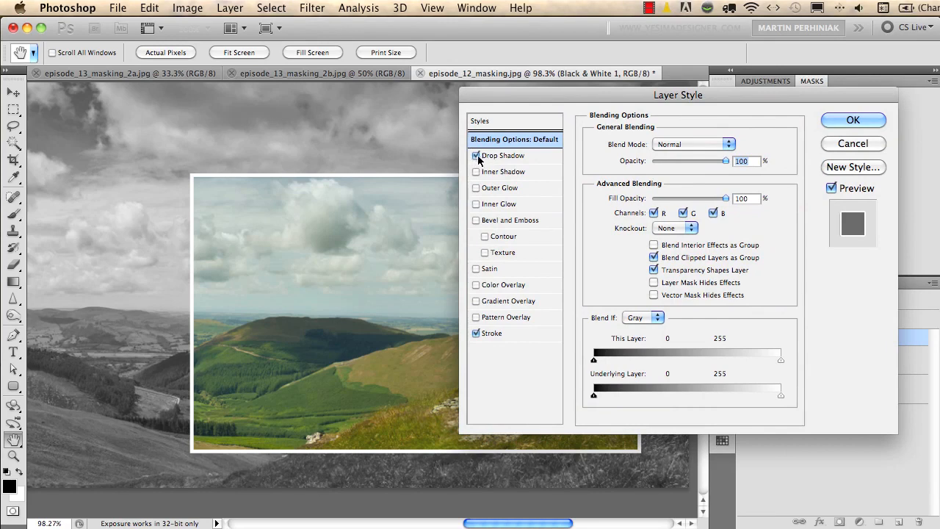
pyautogui.click(476, 156)
pyautogui.click(476, 171)
pyautogui.click(494, 174)
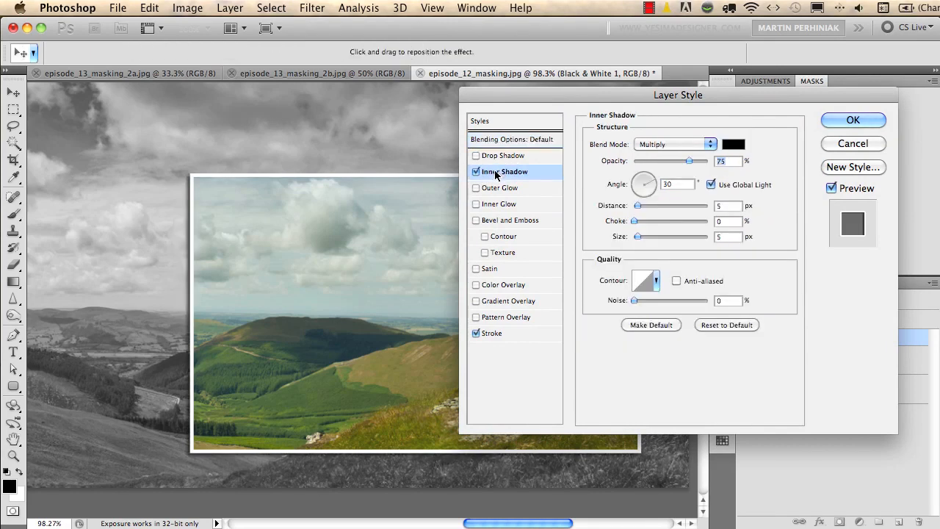
# Set the Inner Shadow to a 135° angle, 8 px distance and 24 px size, and apply the layer style
pyautogui.moveTo(562, 96); pyautogui.dragTo(753, 90)
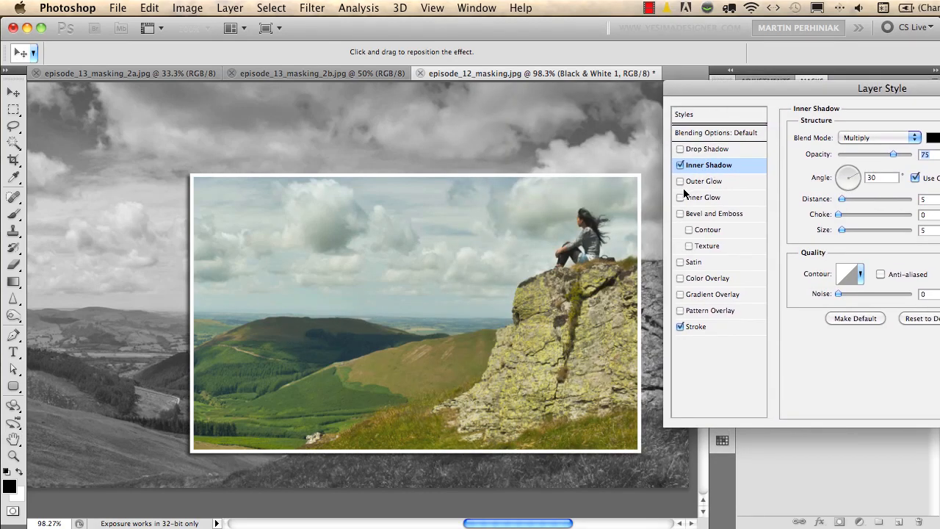
pyautogui.moveTo(328, 363)
pyautogui.mouseDown()
pyautogui.moveTo(326, 345)
pyautogui.moveTo(346, 348)
pyautogui.moveTo(350, 362)
pyautogui.moveTo(333, 361)
pyautogui.mouseUp()
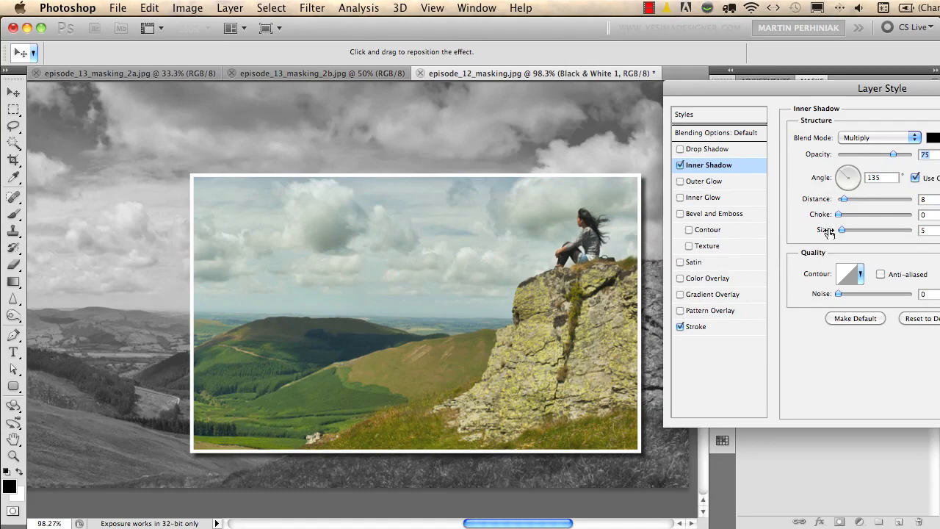
pyautogui.moveTo(842, 229); pyautogui.dragTo(849, 234)
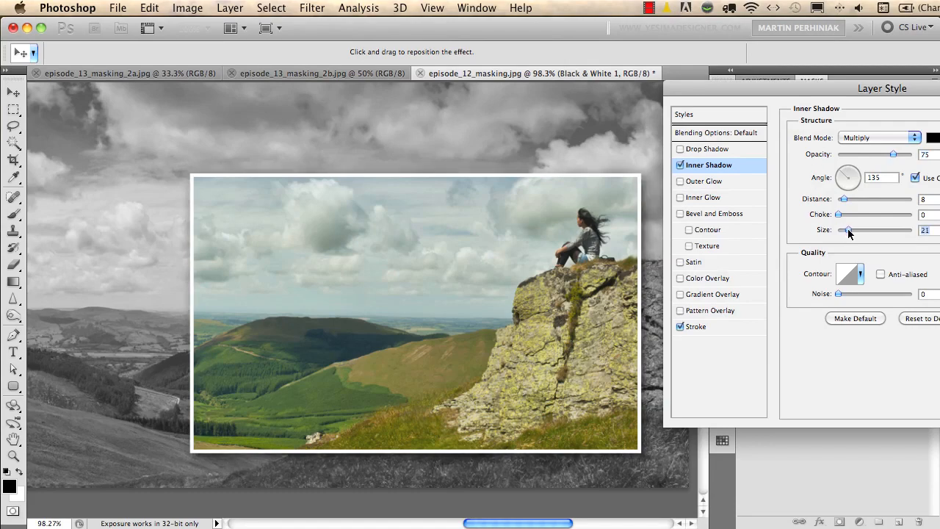
pyautogui.moveTo(855, 91); pyautogui.dragTo(612, 94)
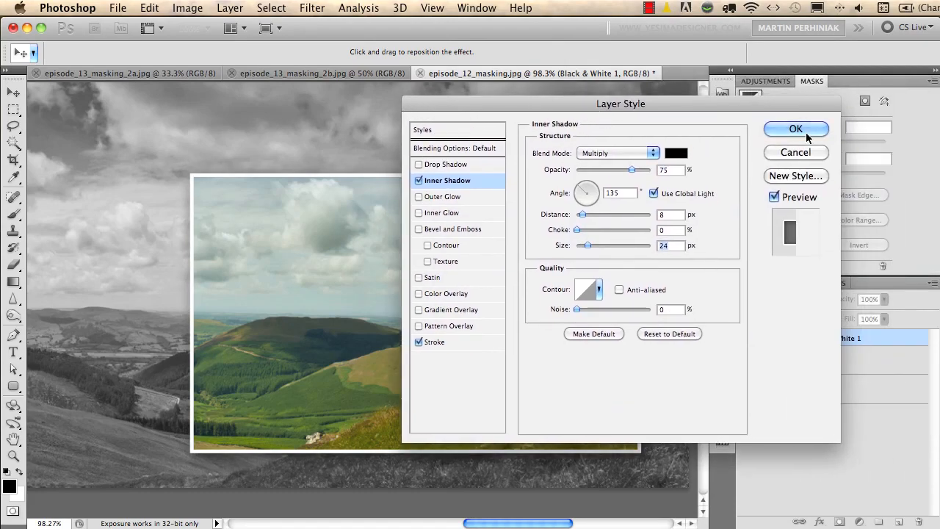
pyautogui.click(859, 126)
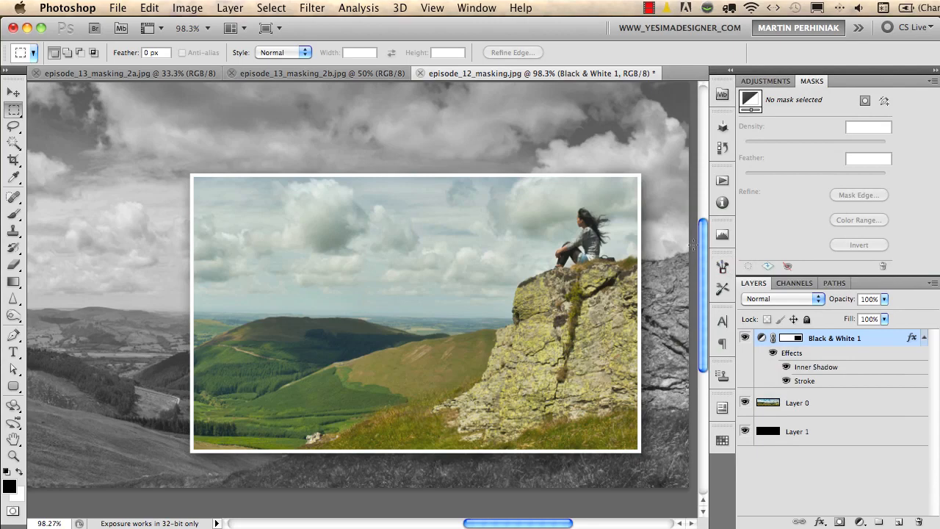
# Move the framed color window over the hills at the panorama's left end, then back over the woman and the rock
pyautogui.press('super+0')
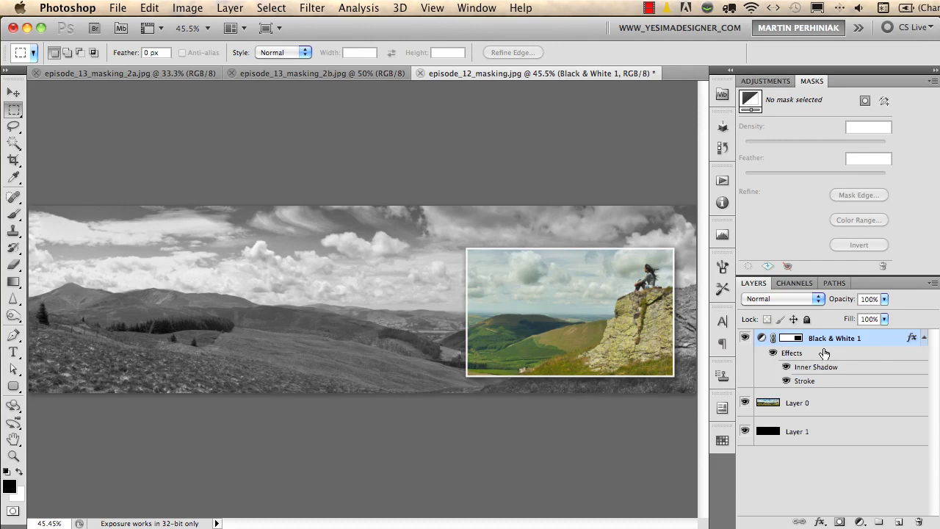
pyautogui.press('v')
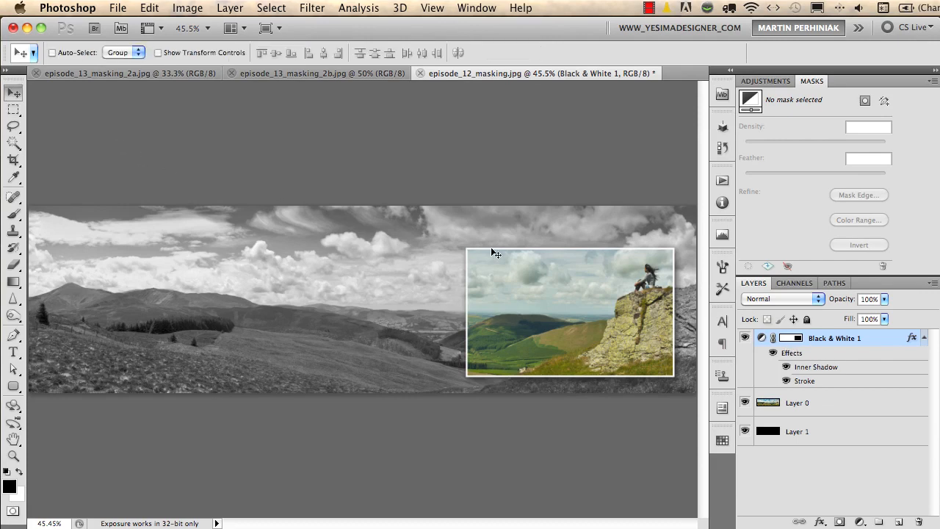
pyautogui.moveTo(616, 314); pyautogui.dragTo(203, 324)
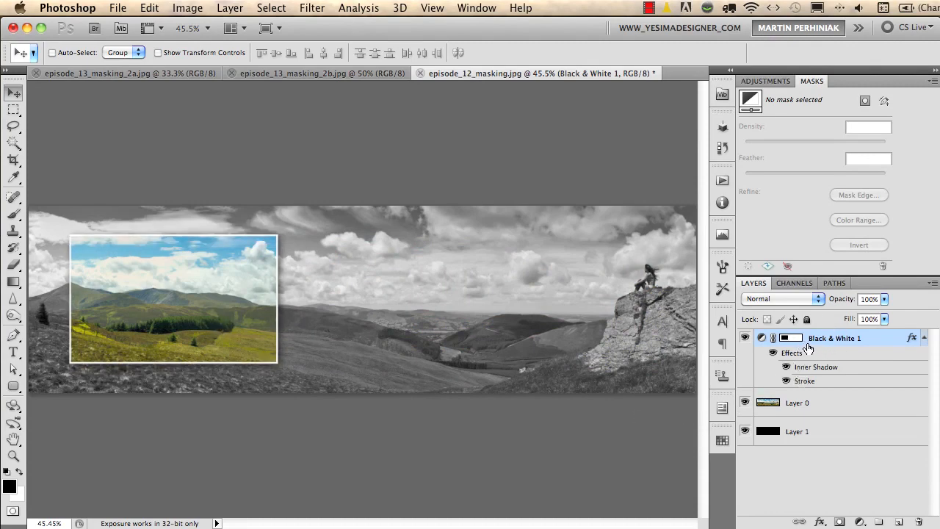
pyautogui.moveTo(168, 291); pyautogui.dragTo(574, 290)
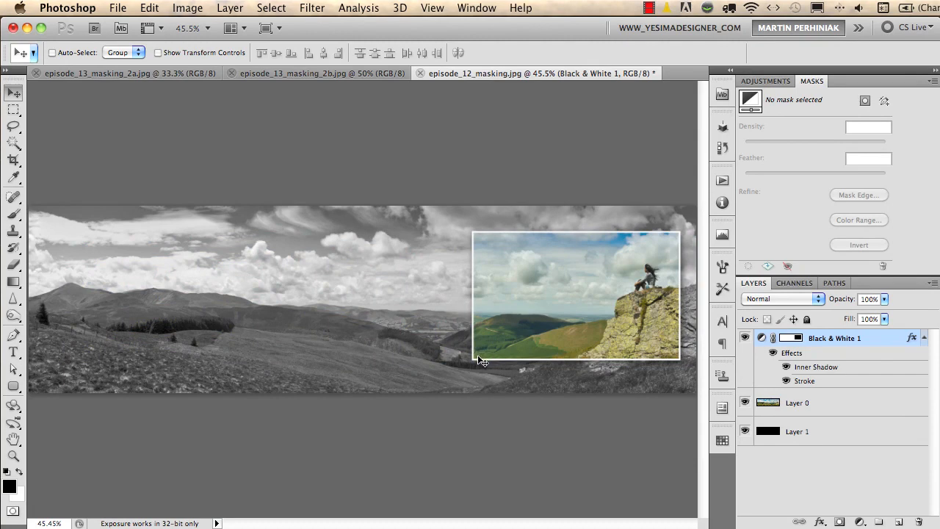
# Free Transform the Black & White layer's mask into a narrow portrait frame around the woman and the rock
pyautogui.click(151, 8)
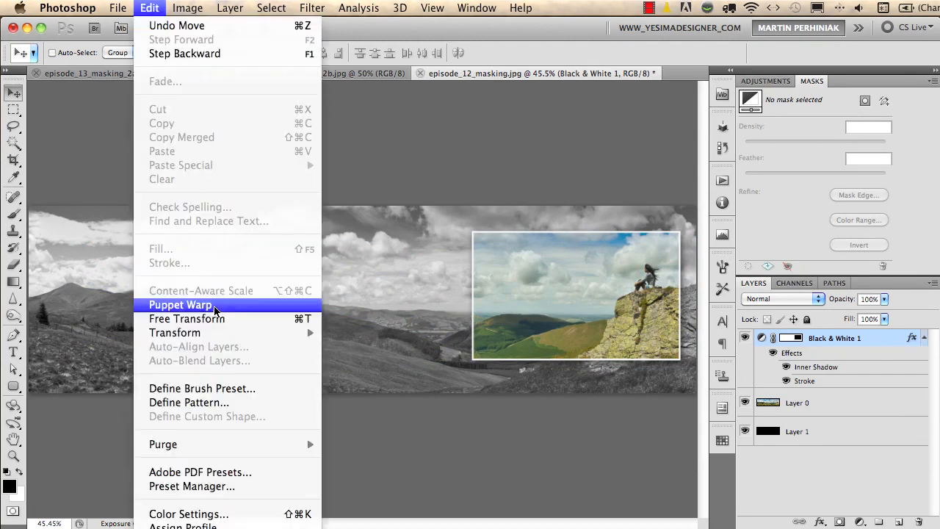
pyautogui.click(216, 319)
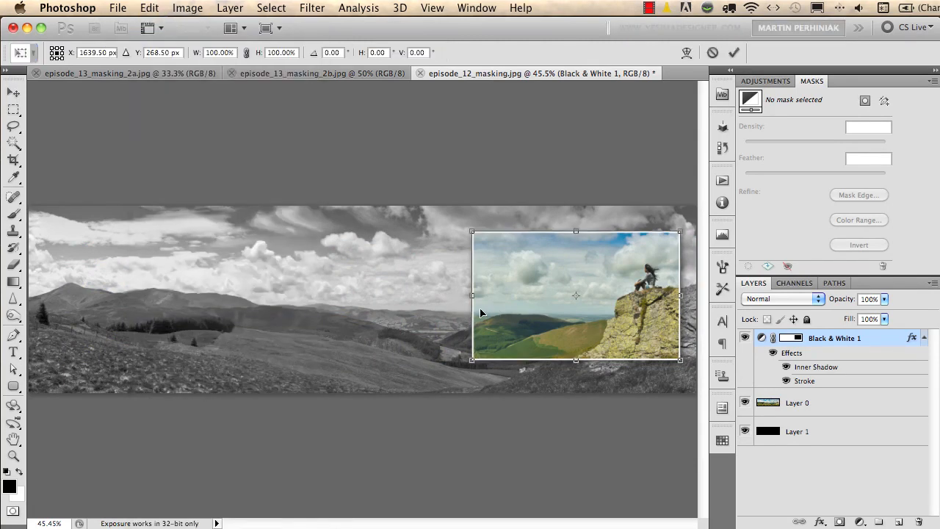
pyautogui.moveTo(472, 296); pyautogui.dragTo(572, 298)
pyautogui.press('Return')
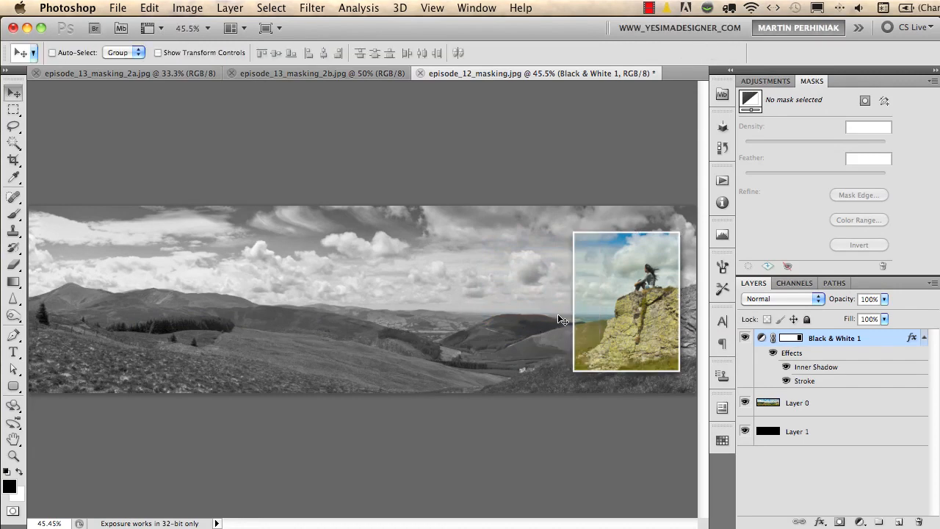
# Rotate the portrait frame of the Black & White layer's mask by -8.38° with Free Transform
pyautogui.moveTo(570, 310); pyautogui.dragTo(385, 301)
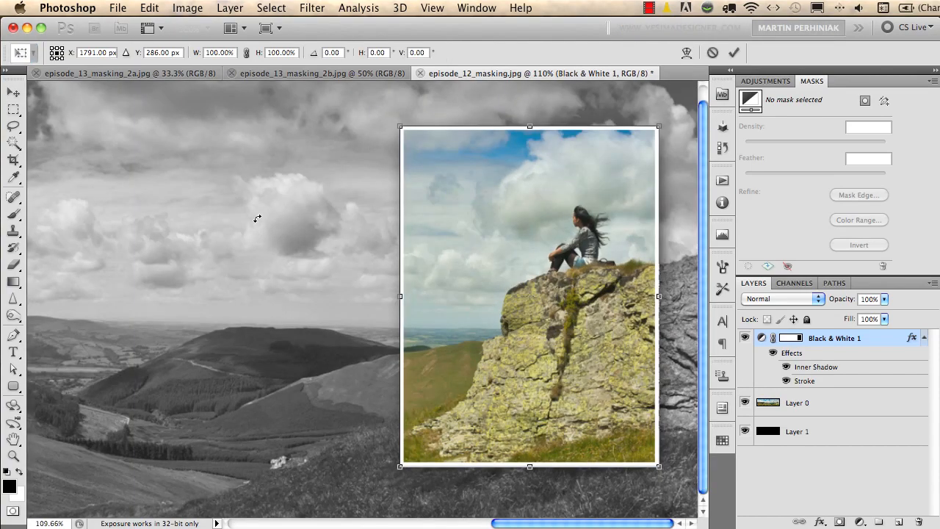
pyautogui.moveTo(386, 116); pyautogui.dragTo(346, 136)
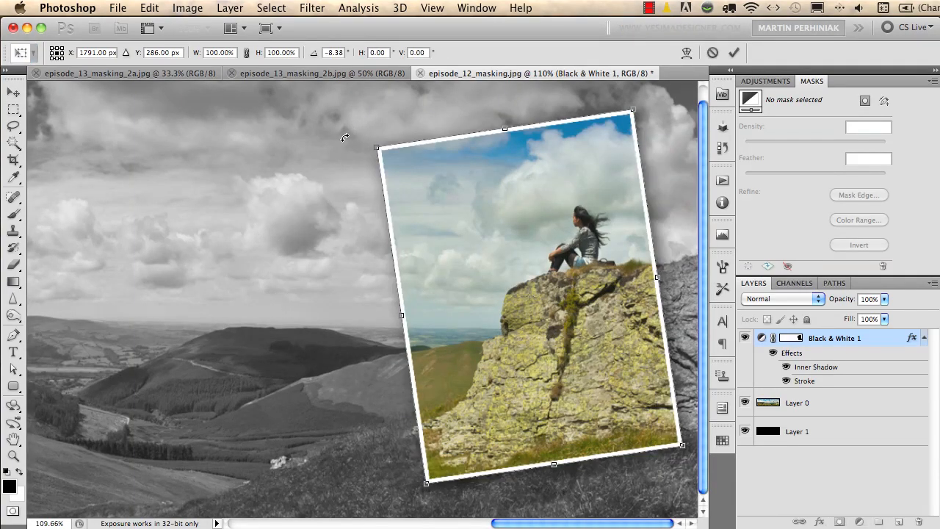
pyautogui.press('Return')
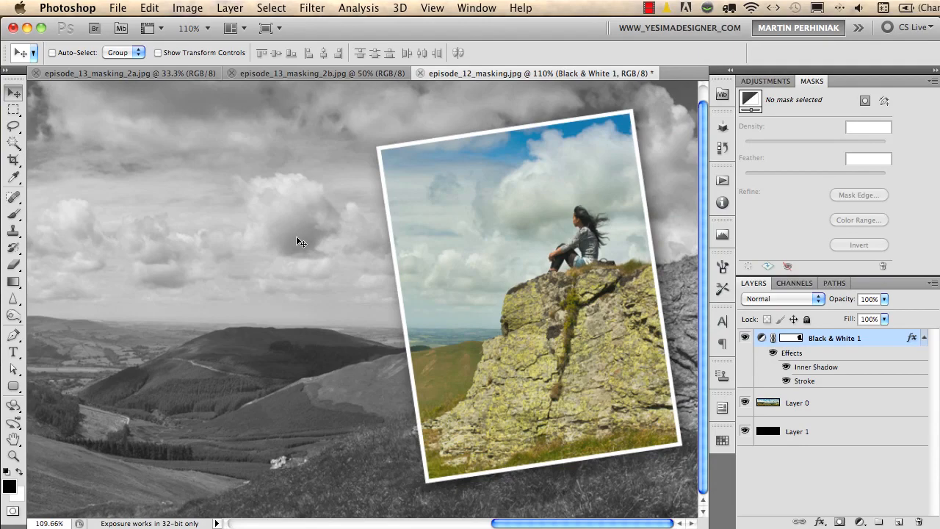
# Close episode_12_masking.jpg without saving and bring up episode_13_masking_2a.jpg
pyautogui.press('super+w')
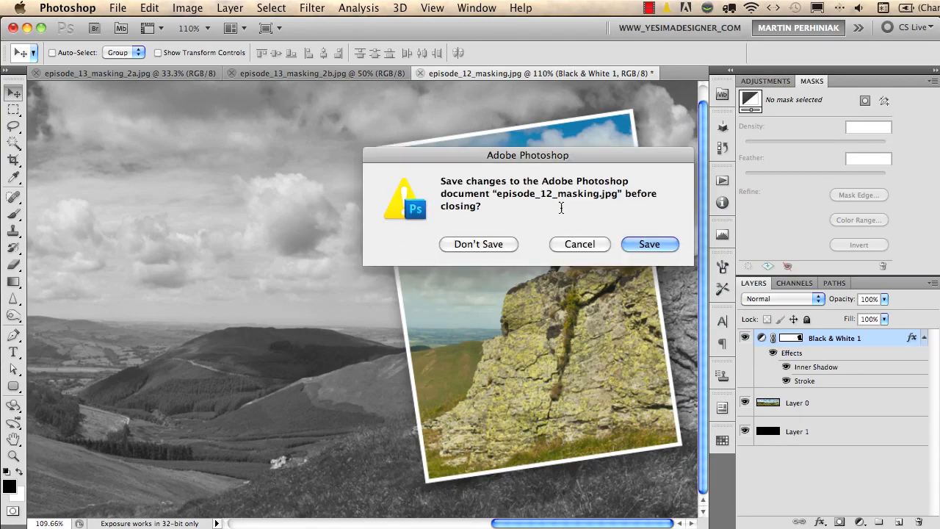
pyautogui.click(476, 244)
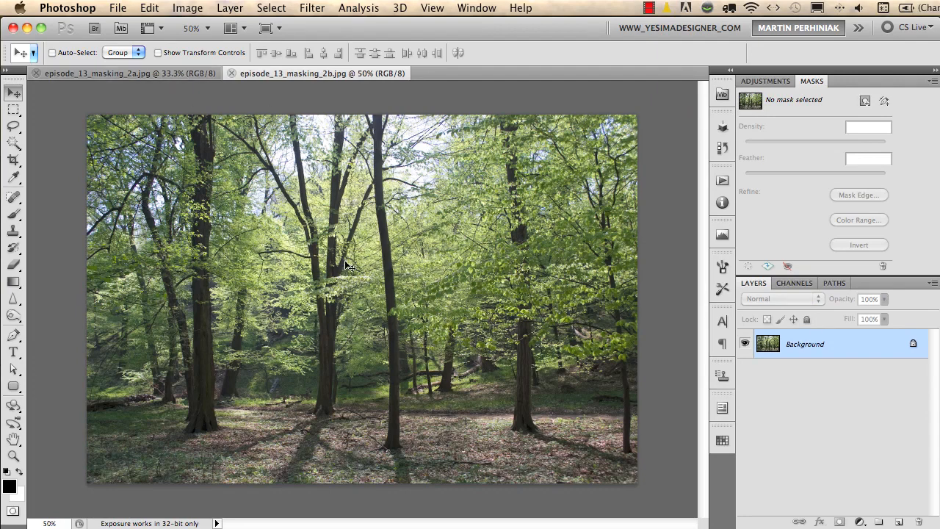
pyautogui.click(167, 74)
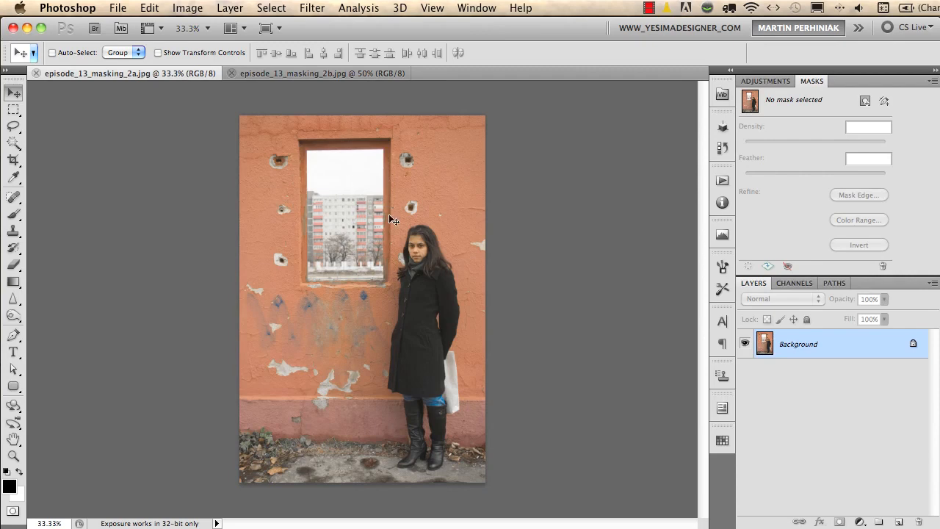
# Select the view through the window opening in the orange wall with a four-cornered Polygonal Lasso outline
pyautogui.scroll(3, 389, 215)
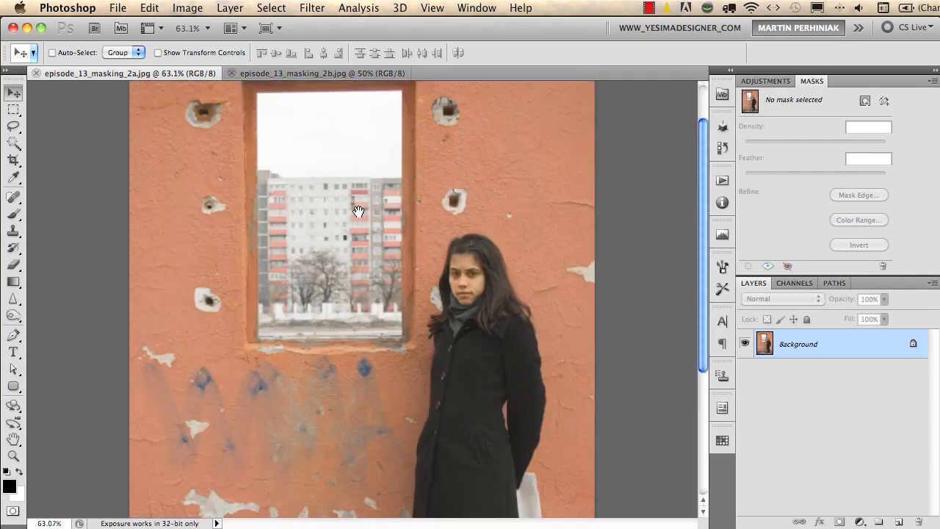
pyautogui.scroll(3, 358, 212)
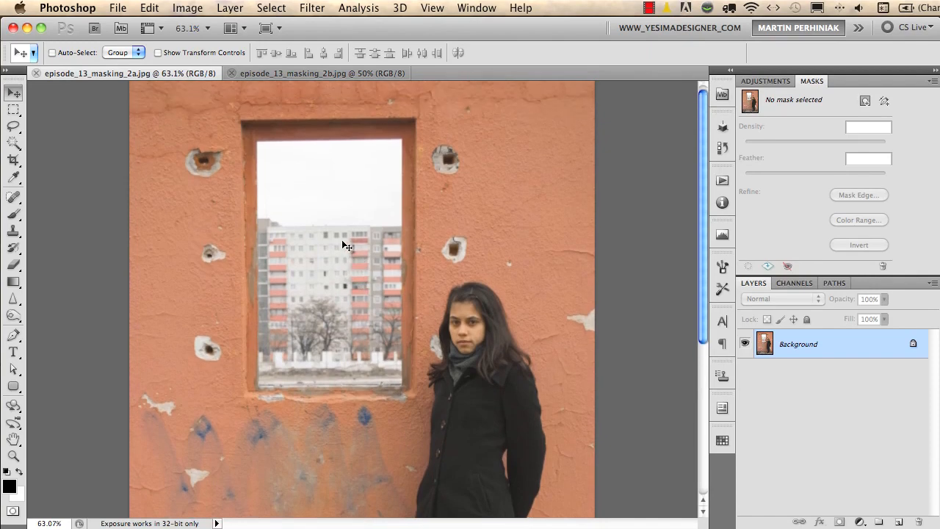
pyautogui.click(13, 129)
pyautogui.moveTo(12, 129); pyautogui.dragTo(67, 146)
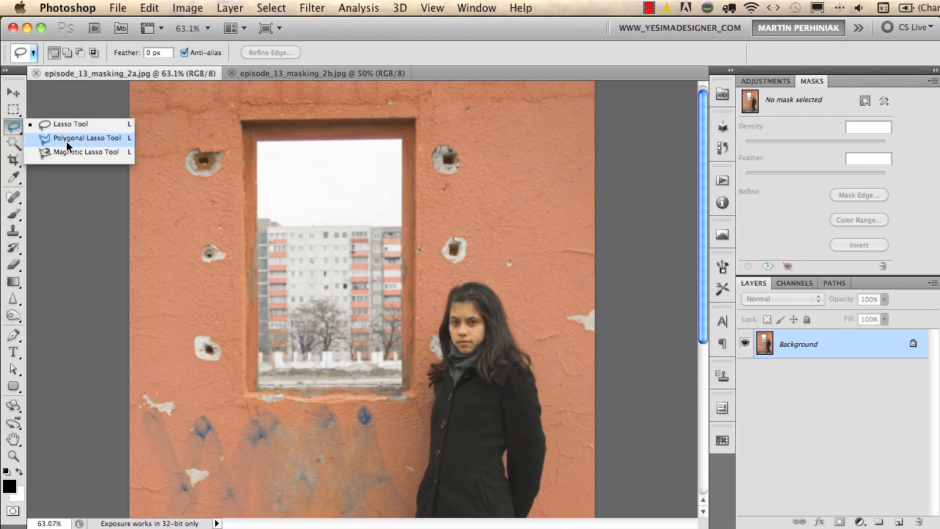
pyautogui.click(67, 138)
pyautogui.moveTo(326, 162); pyautogui.dragTo(352, 176)
pyautogui.click(414, 136)
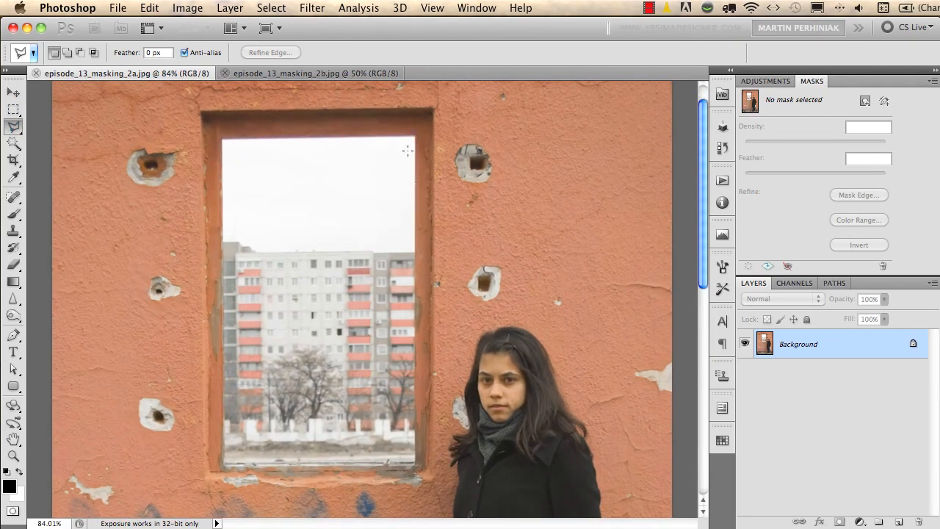
pyautogui.click(412, 458)
pyautogui.click(223, 461)
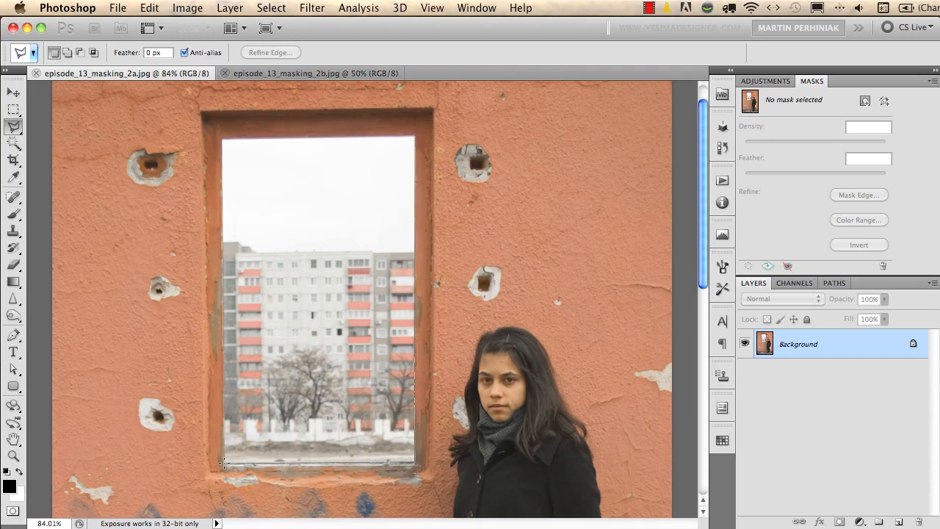
pyautogui.click(222, 139)
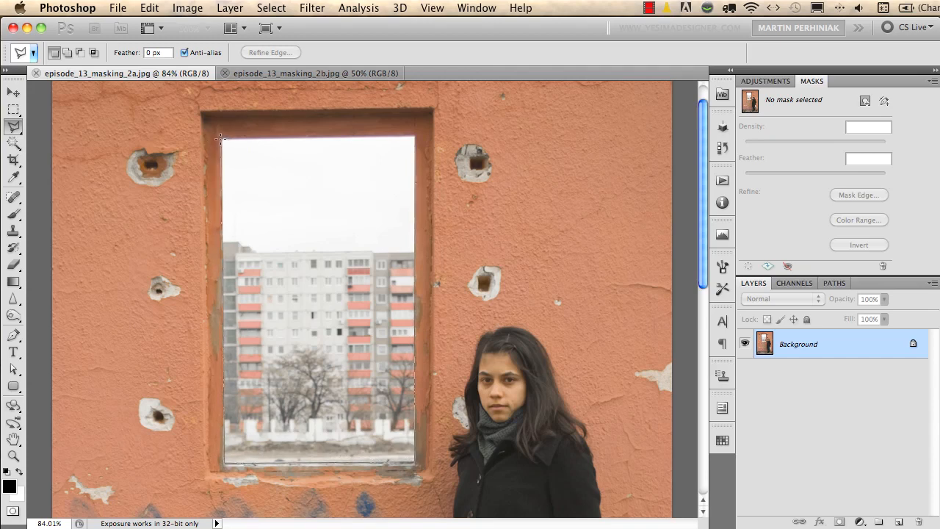
pyautogui.click(410, 137)
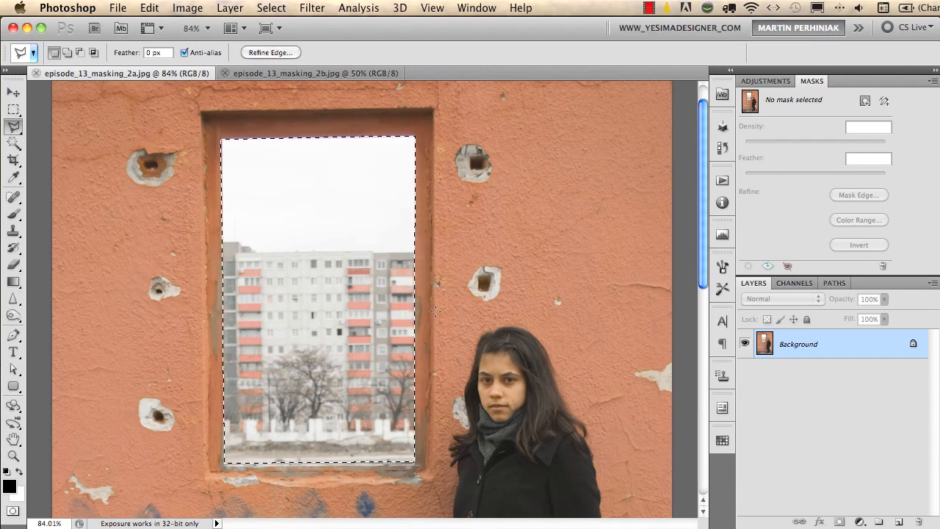
# Turn the window selection into a pixel mask on the photo layer and invert it so the opening is transparent
pyautogui.click(864, 103)
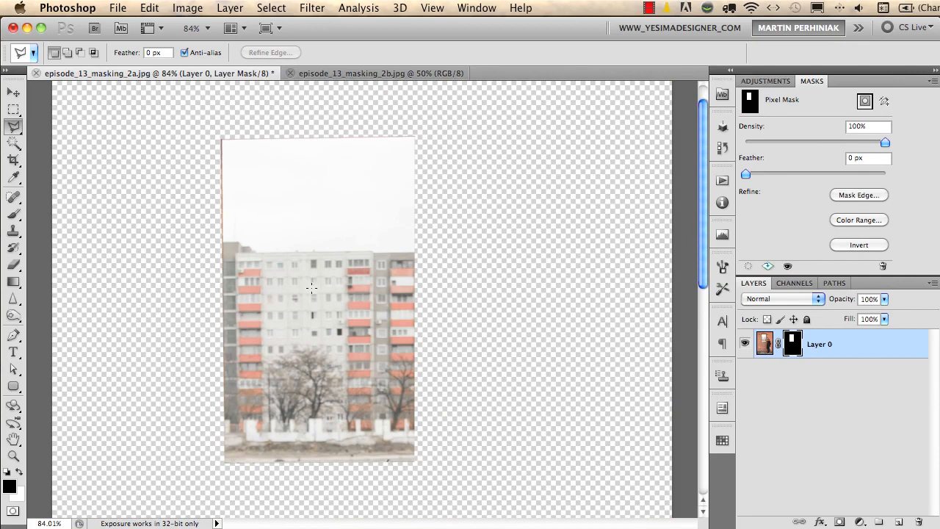
pyautogui.click(859, 246)
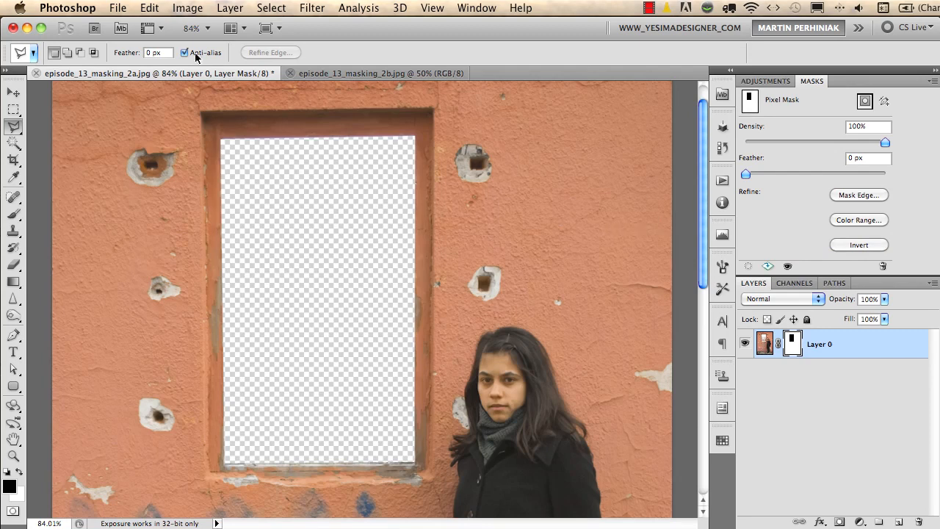
# Arrange the wall photo and the forest photo side by side and activate the Move tool
pyautogui.click(244, 29)
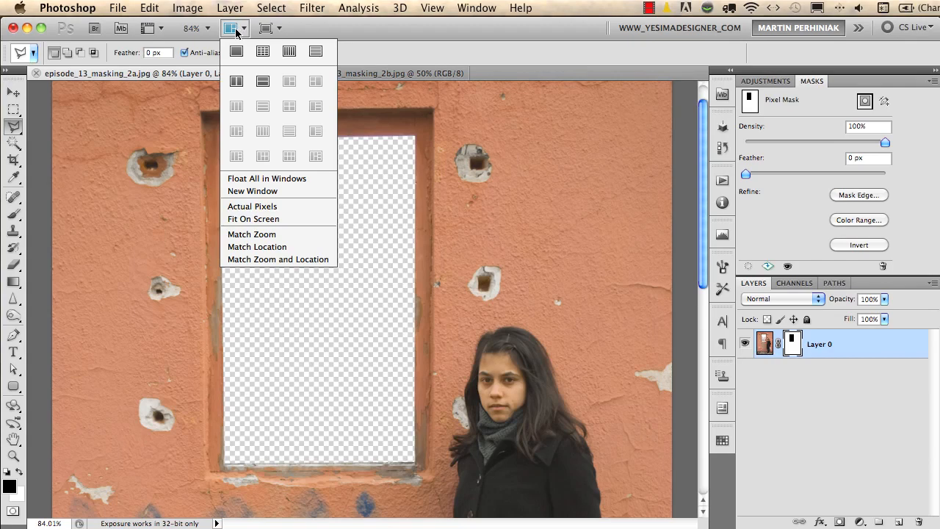
pyautogui.click(238, 81)
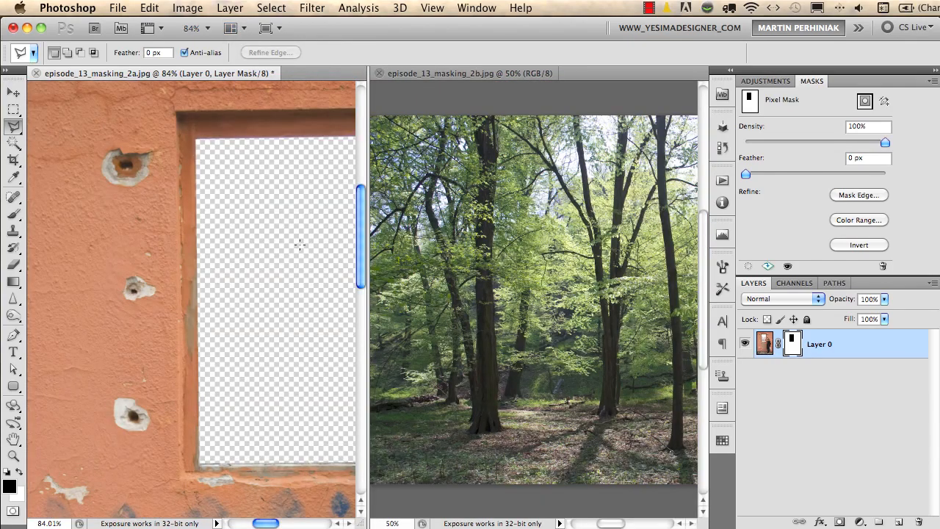
pyautogui.press('v')
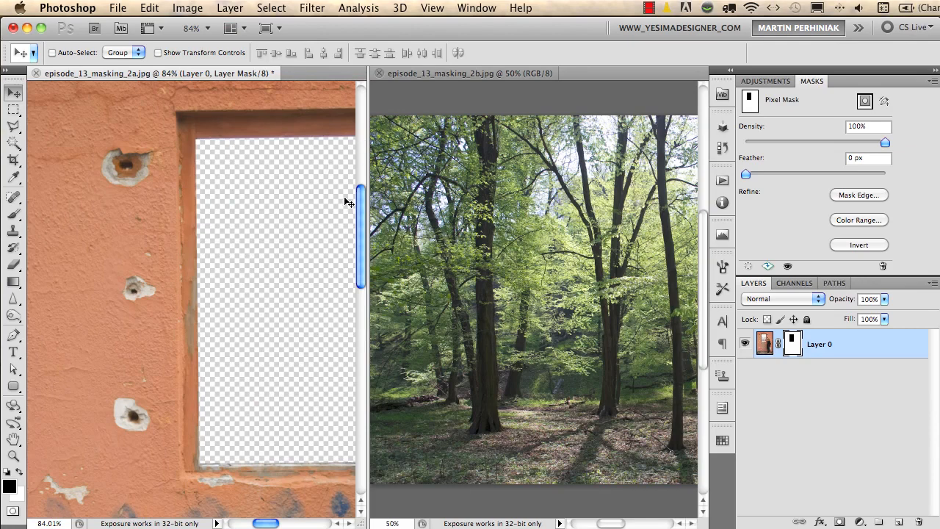
# Copy the forest photo into the wall document as a new layer and close episode_13_masking_2b.jpg
pyautogui.click(425, 178)
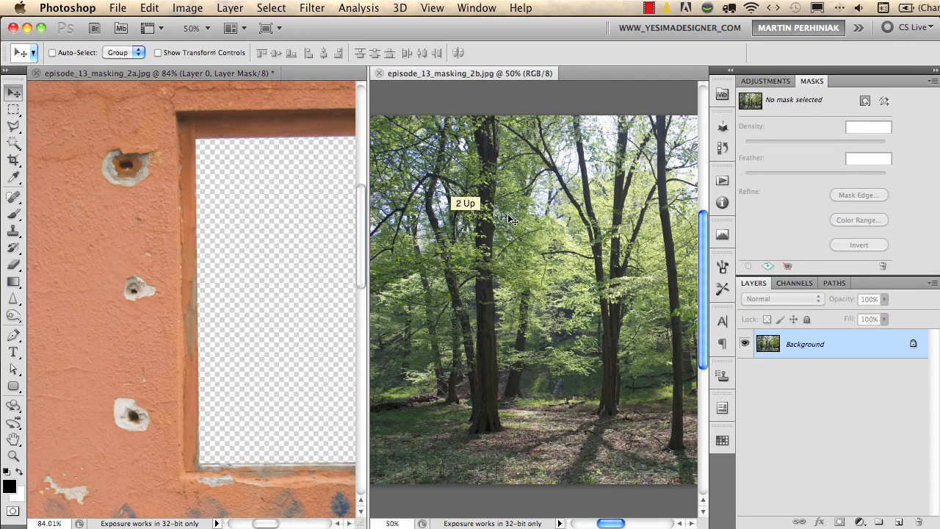
pyautogui.moveTo(540, 257); pyautogui.dragTo(206, 261)
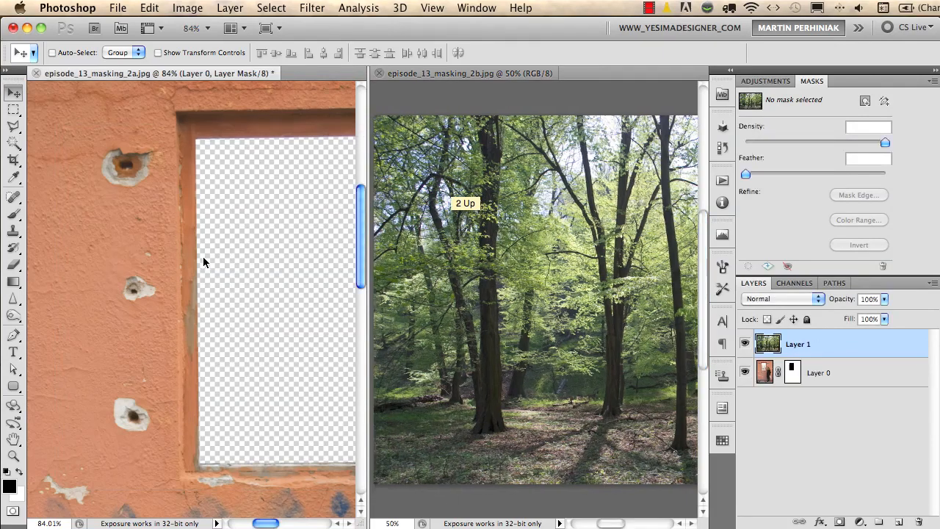
pyautogui.click(441, 109)
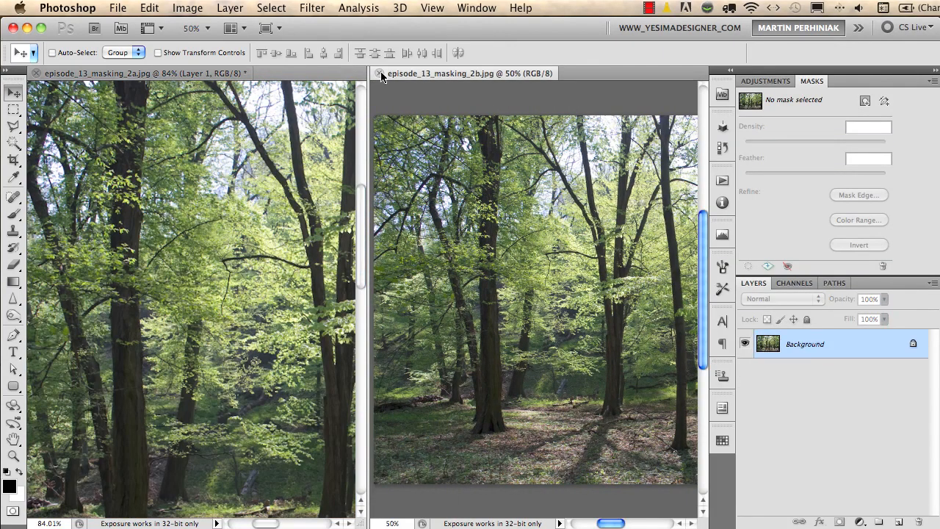
pyautogui.click(379, 74)
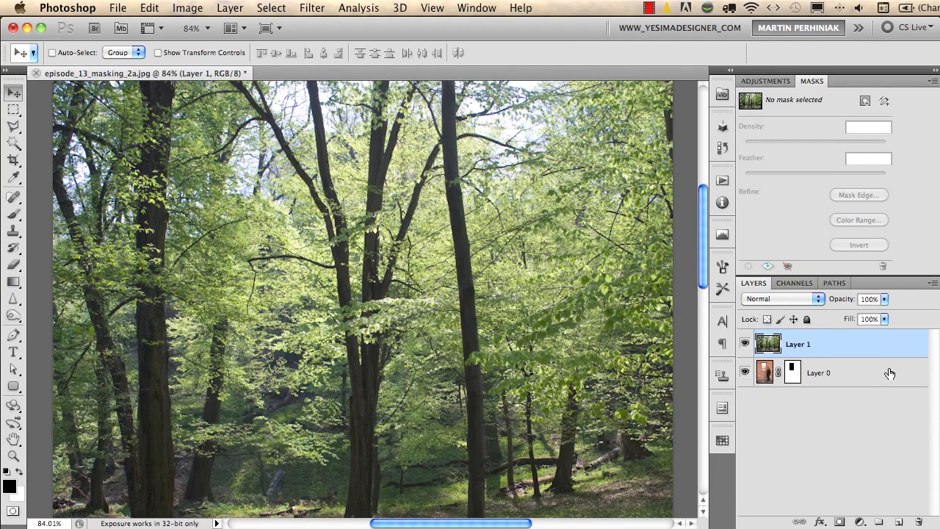
# Place the forest layer beneath the masked wall layer and shift it so a tree trunk and the ground show through the window
pyautogui.moveTo(824, 350); pyautogui.dragTo(816, 385)
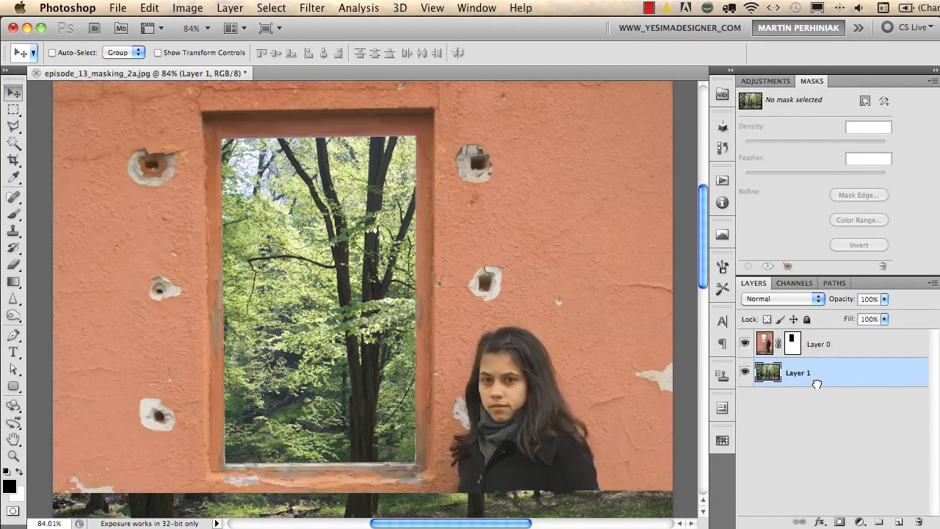
pyautogui.moveTo(351, 391); pyautogui.dragTo(367, 362)
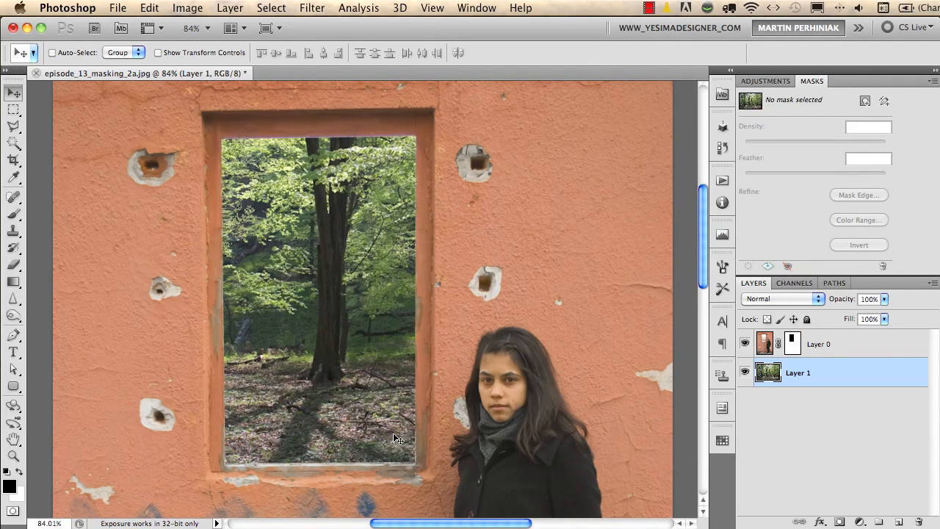
pyautogui.moveTo(448, 382); pyautogui.dragTo(391, 363)
pyautogui.moveTo(402, 412); pyautogui.dragTo(415, 299)
# Scale the forest layer proportionally to 60.54% with Free Transform and reposition it so the trees and ground fill the window opening
pyautogui.click(151, 9)
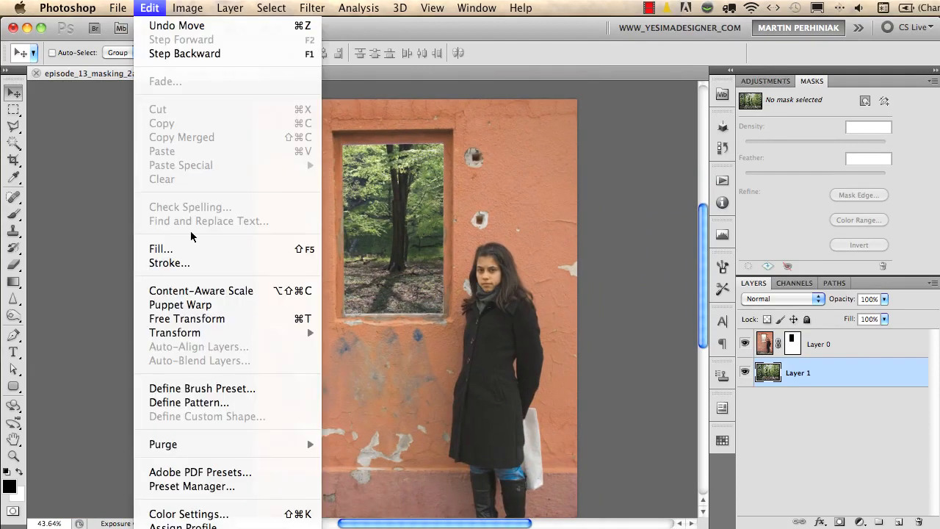
pyautogui.click(221, 319)
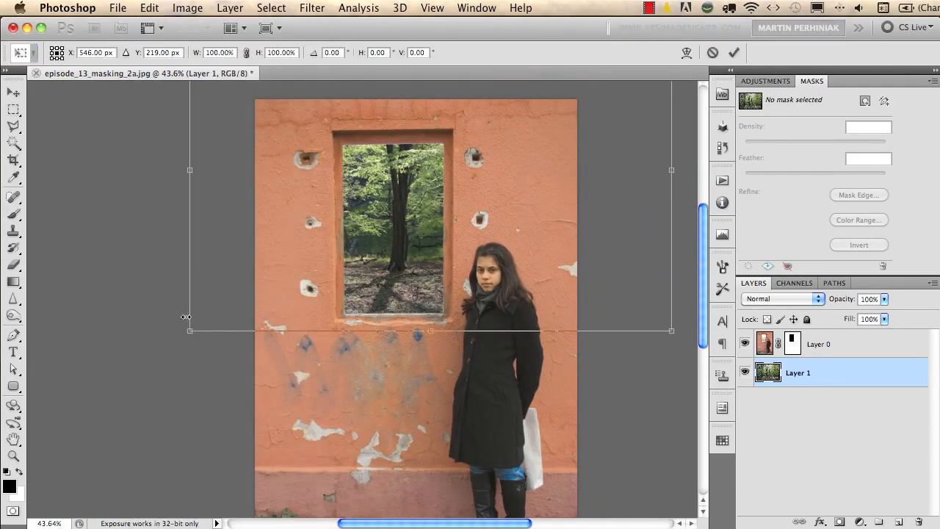
pyautogui.moveTo(191, 330); pyautogui.dragTo(285, 267)
pyautogui.moveTo(388, 210); pyautogui.dragTo(364, 281)
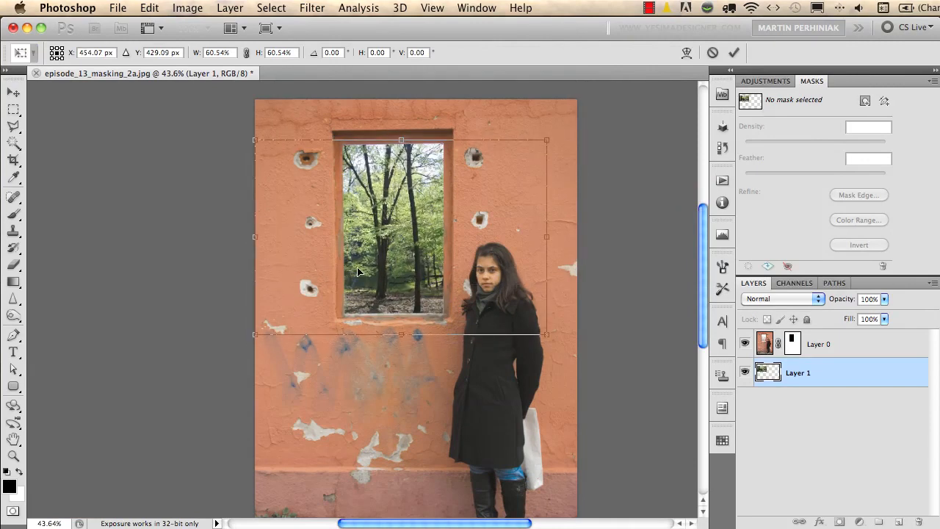
pyautogui.press('Return')
pyautogui.hotkey('shift', 'Up')
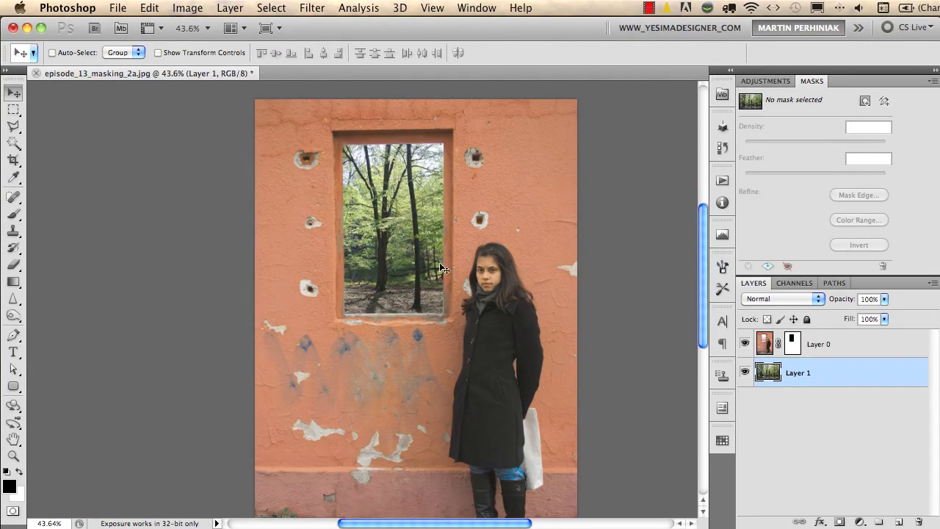
pyautogui.moveTo(396, 237)
pyautogui.mouseDown()
pyautogui.moveTo(425, 238)
pyautogui.moveTo(369, 236)
pyautogui.moveTo(388, 241)
pyautogui.mouseUp()
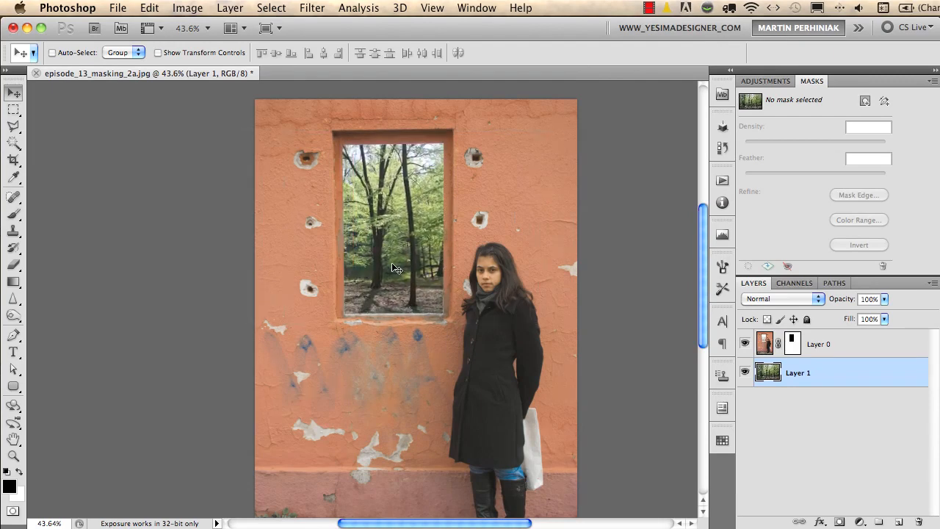
pyautogui.scroll(-3, 367, 374)
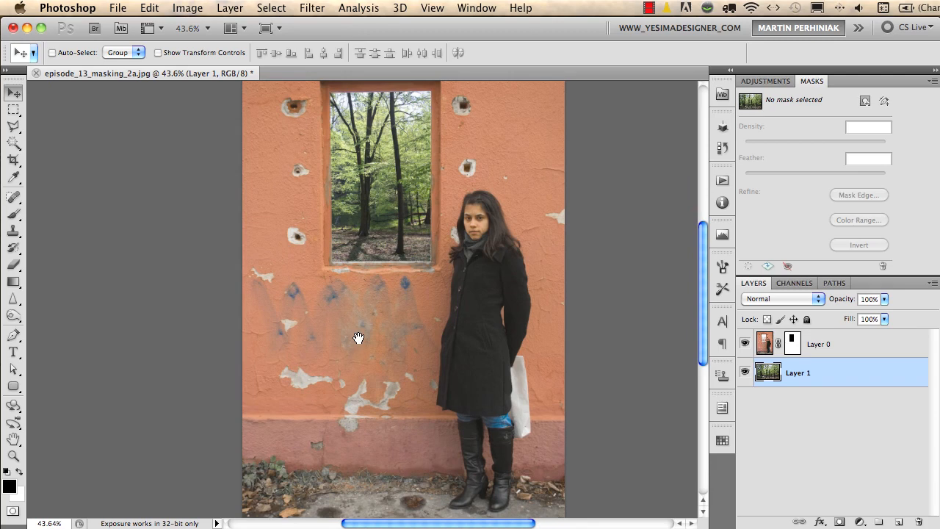